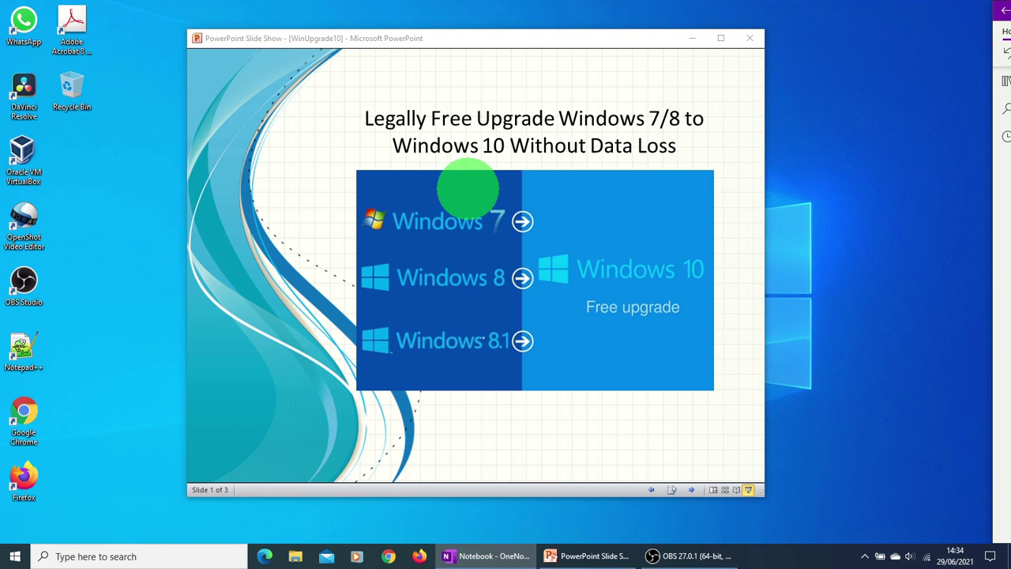
On the Upgrade Requirements slide, reveal the RAM, hard drive space, graphics card and 800x600 display bullets.
click(468, 188)
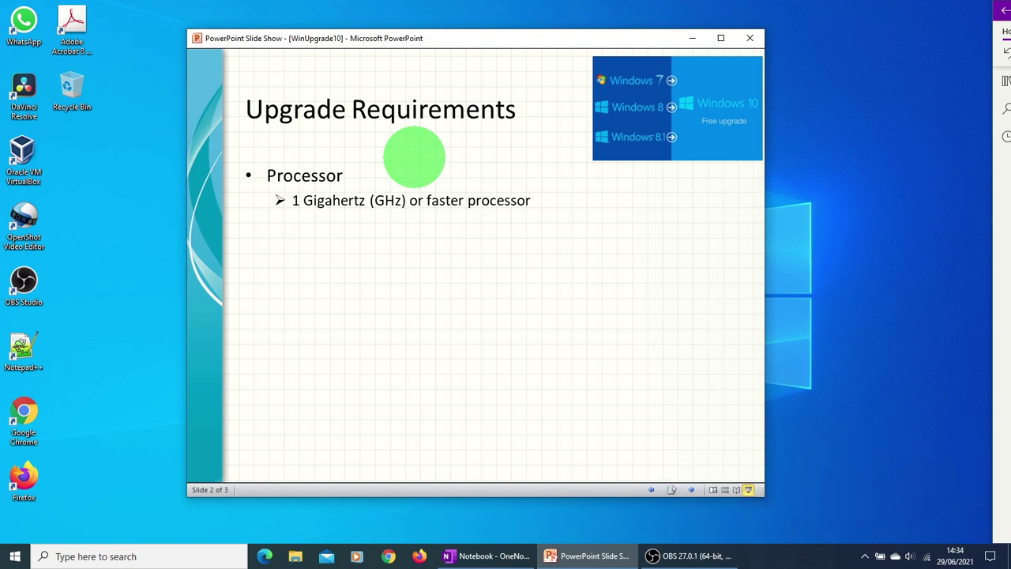
click(414, 156)
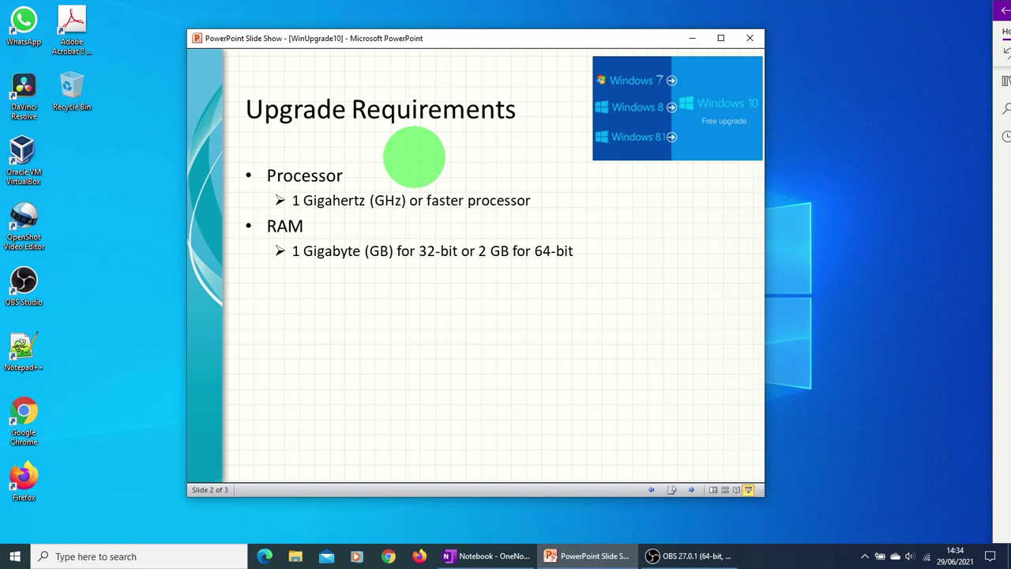
click(414, 156)
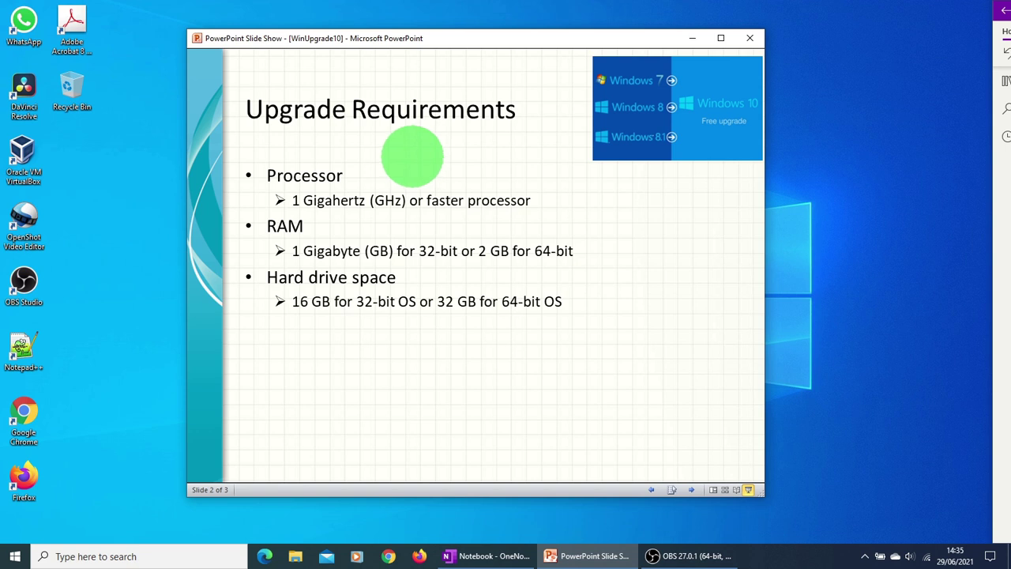
click(412, 157)
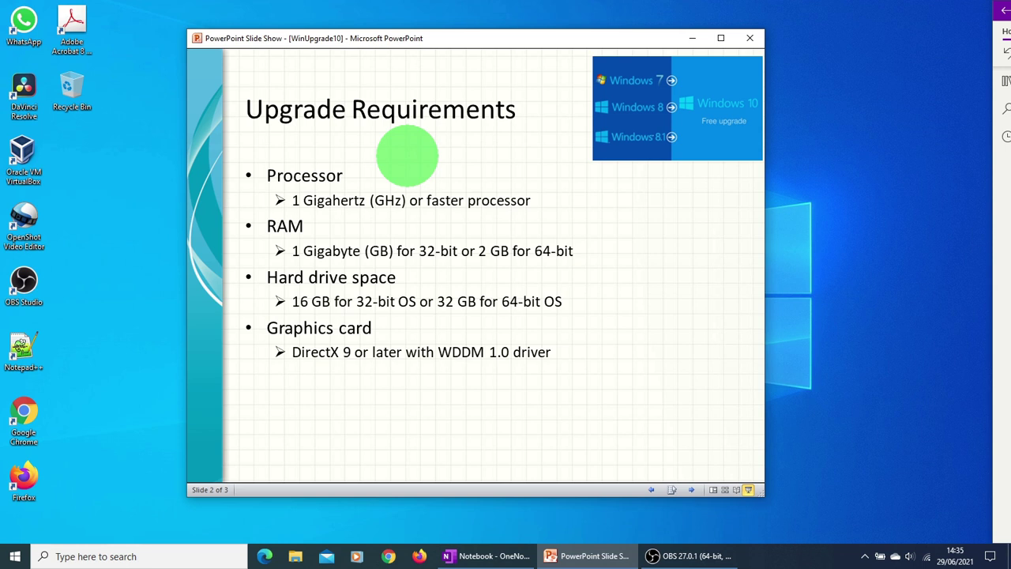
click(407, 155)
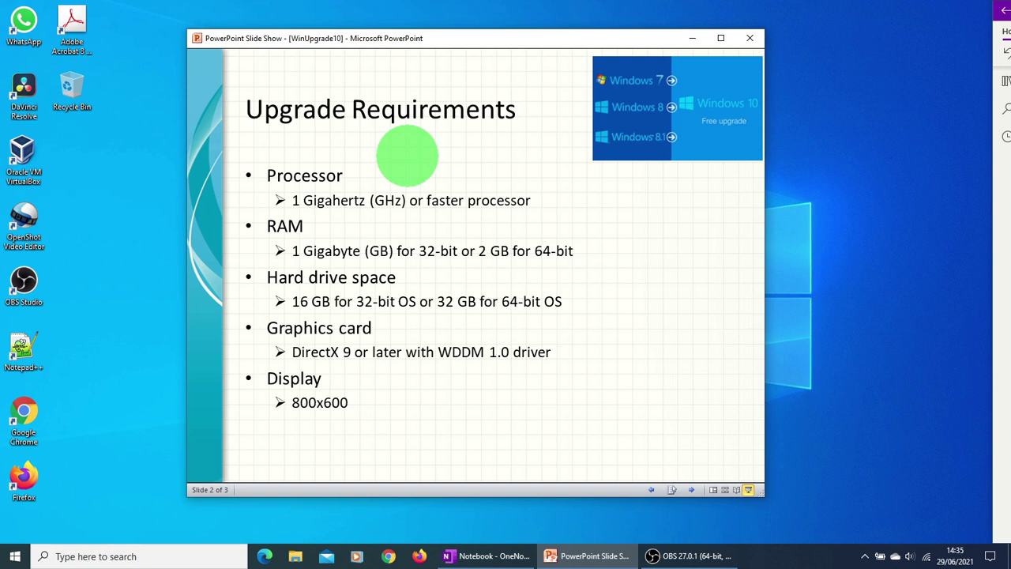
On the Upgrade Route slide, reveal the Pro-to-Pro, Home-to-Home and 32-bit route rows.
click(407, 155)
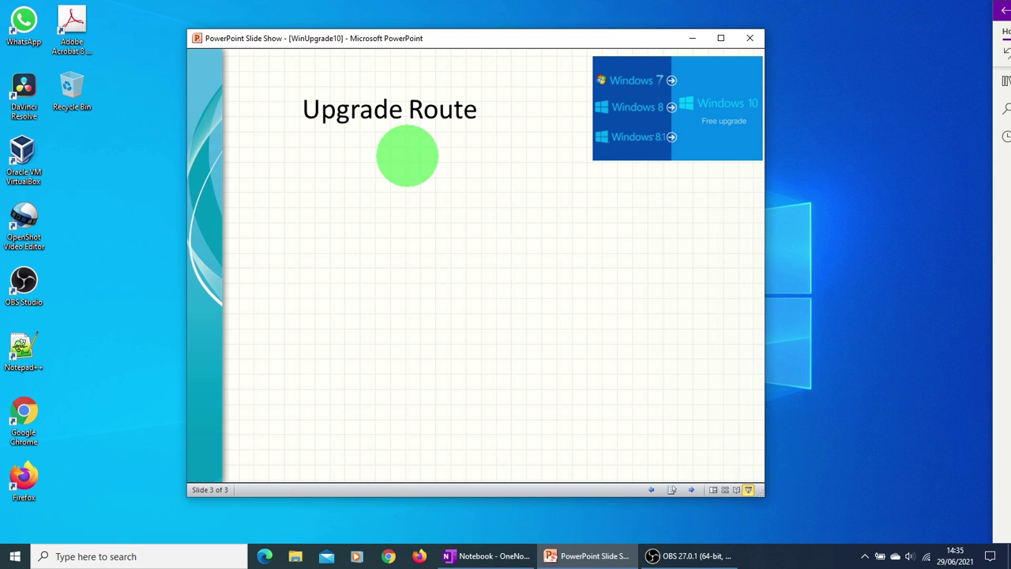
click(407, 155)
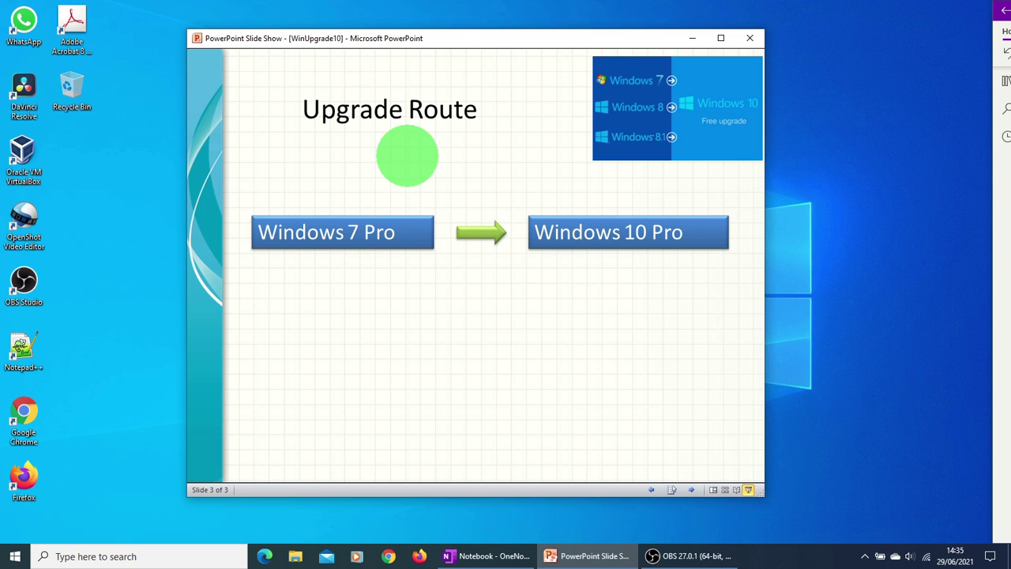
click(407, 156)
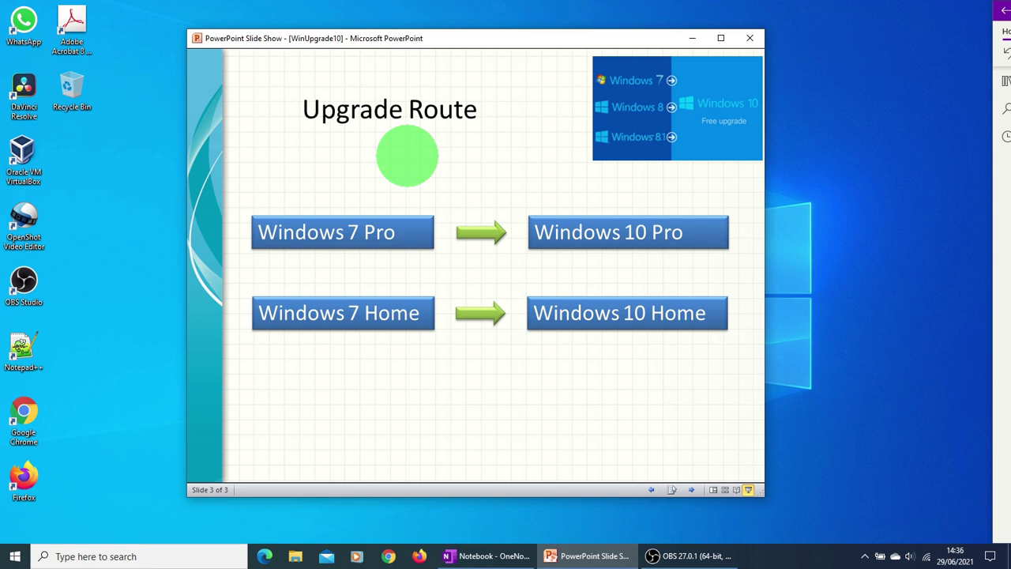
click(407, 156)
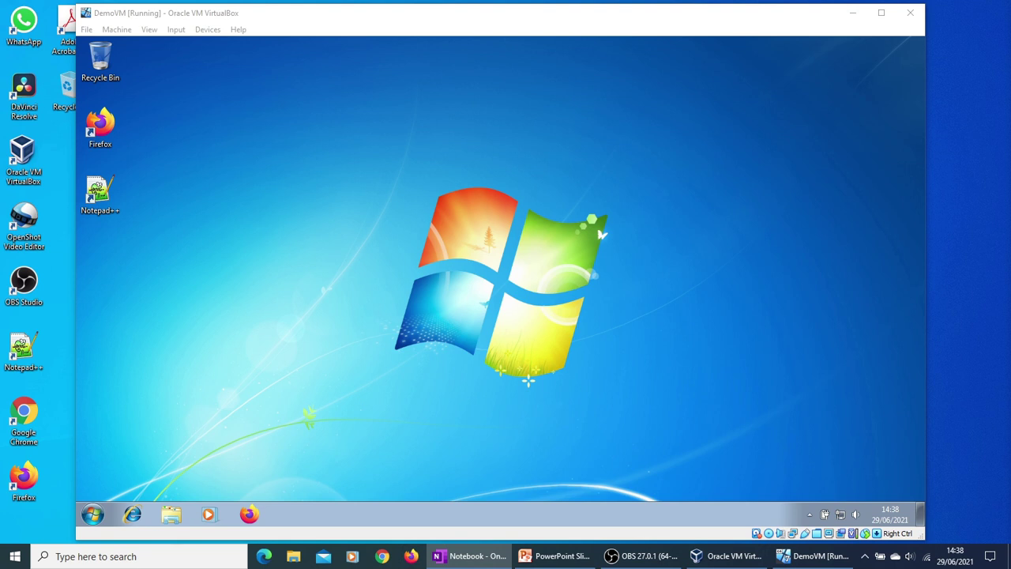
Open the VM's Computer Properties to see Windows 7 Professional SP1, 64-bit, 2.00 GB RAM.
click(171, 515)
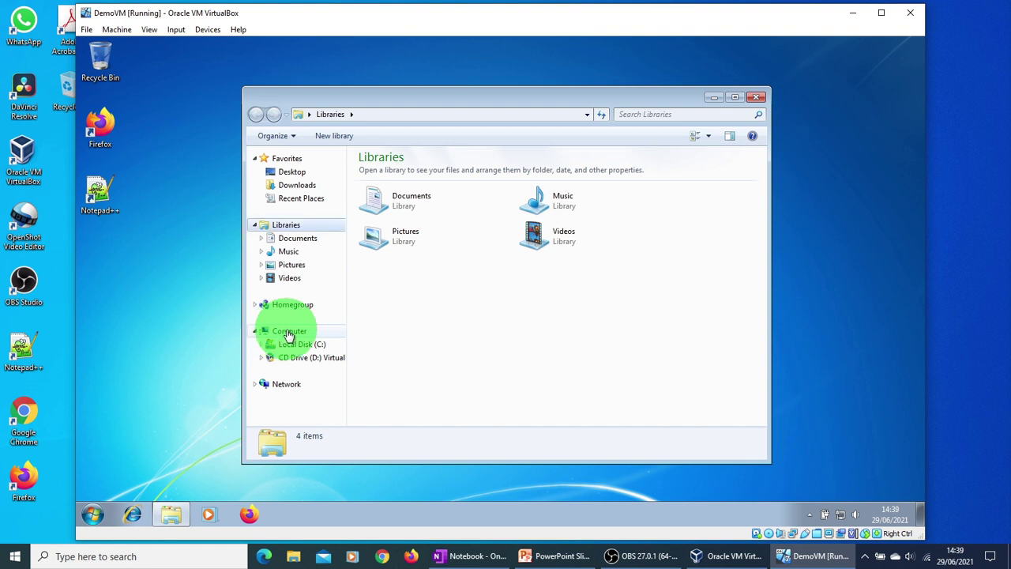
right_click(288, 336)
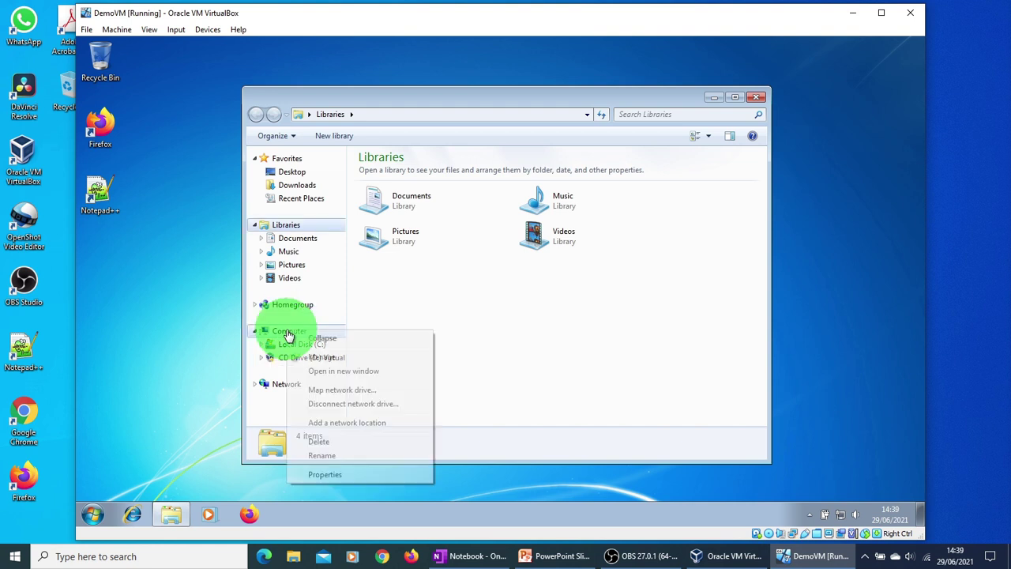
click(353, 478)
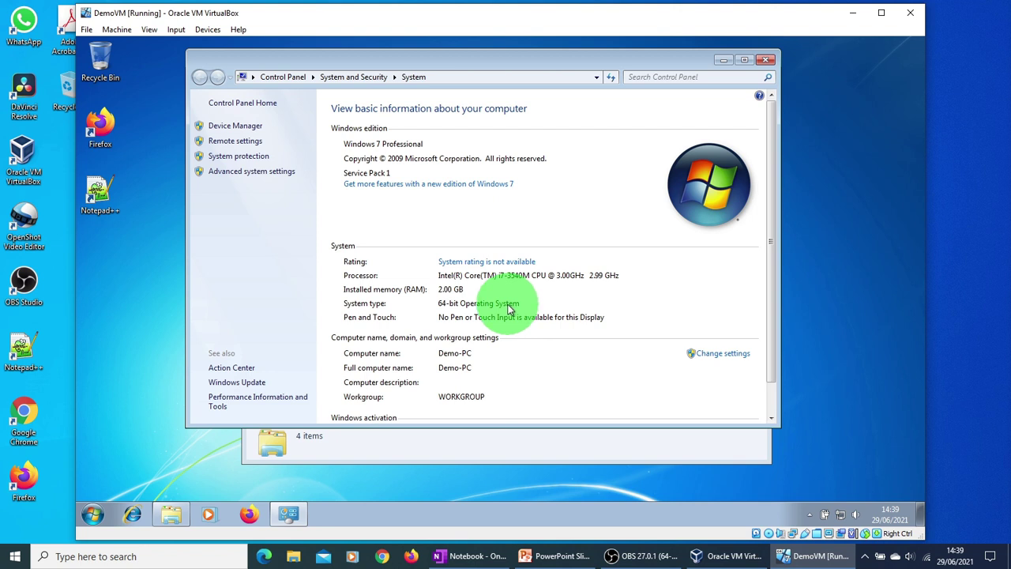
Close the System Control Panel window, returning to the Libraries view.
click(763, 61)
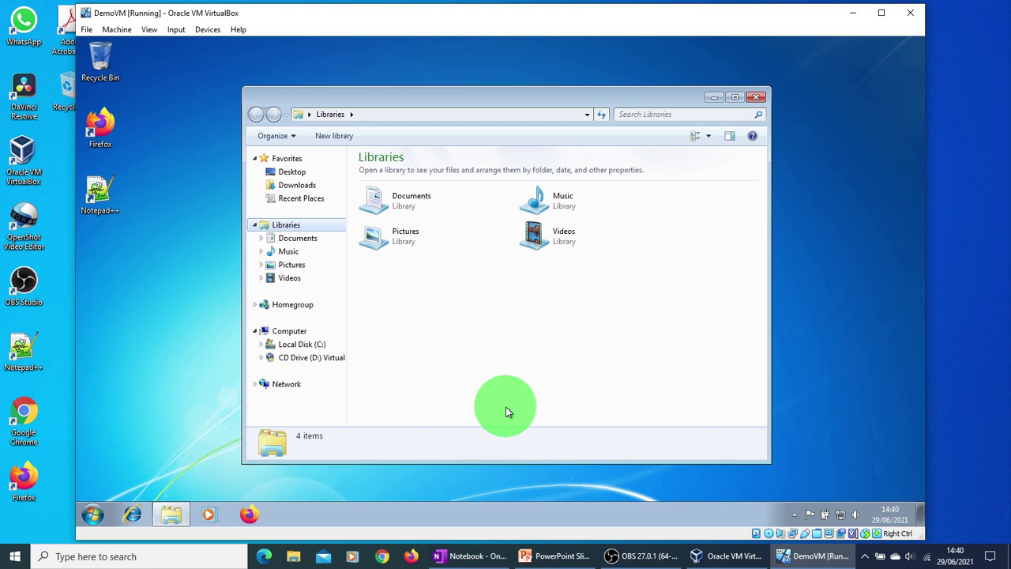
Close Libraries, start Firefox and go to the Download Windows 10 page from the 'mic' suggestion.
click(751, 103)
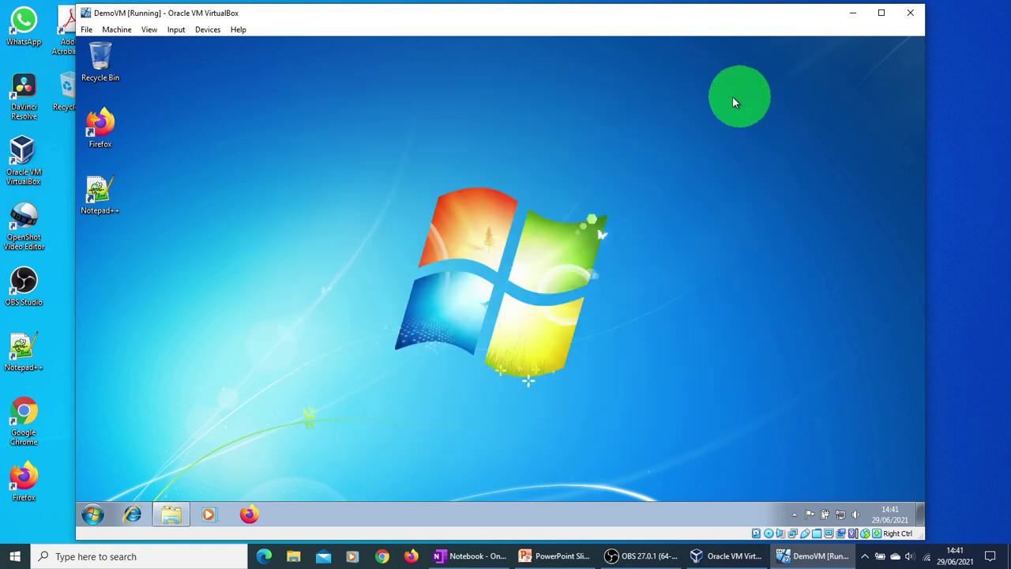
click(251, 513)
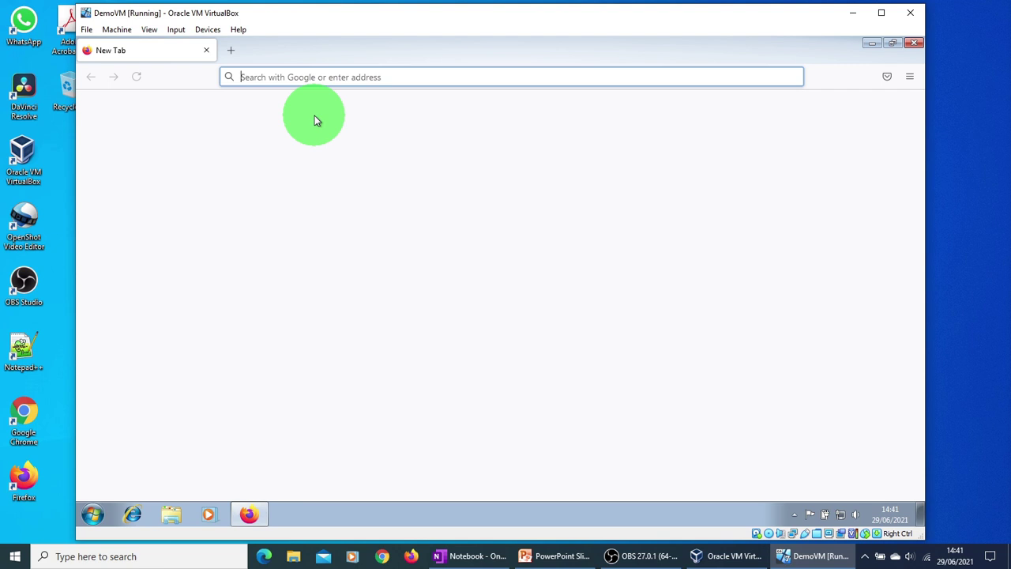
text(m)
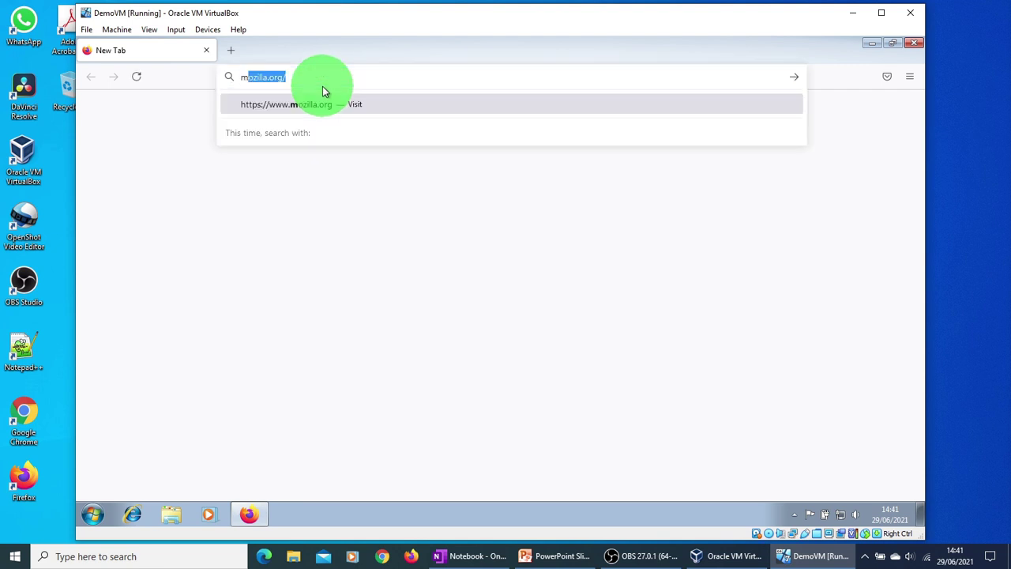
text(ic)
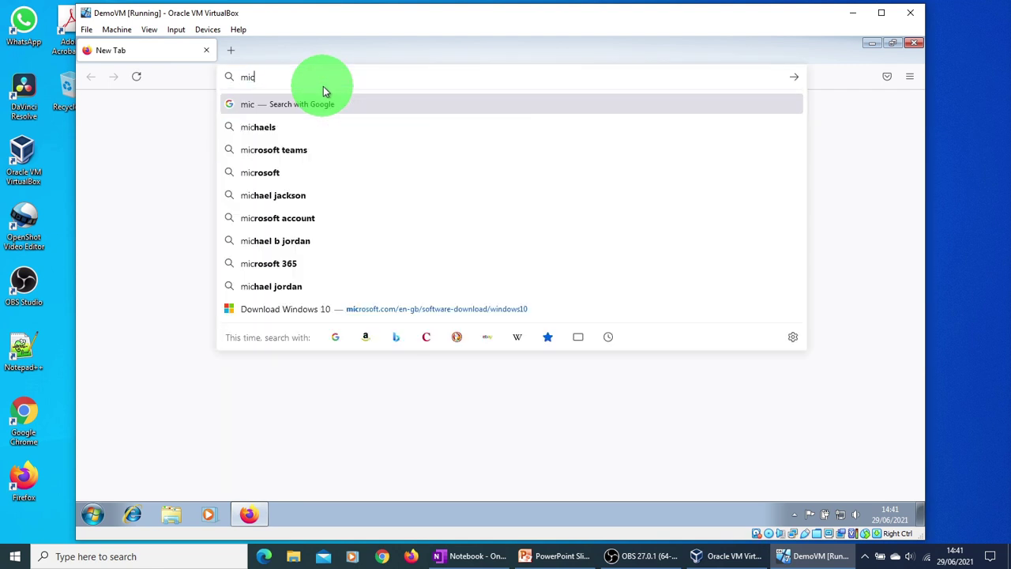
click(421, 313)
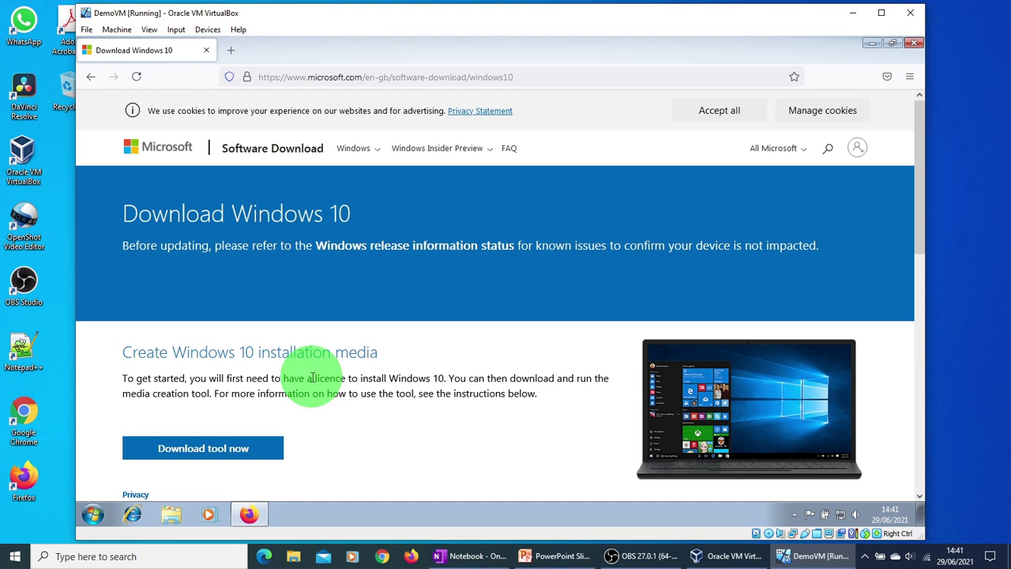
scroll(314, 376, down, 4)
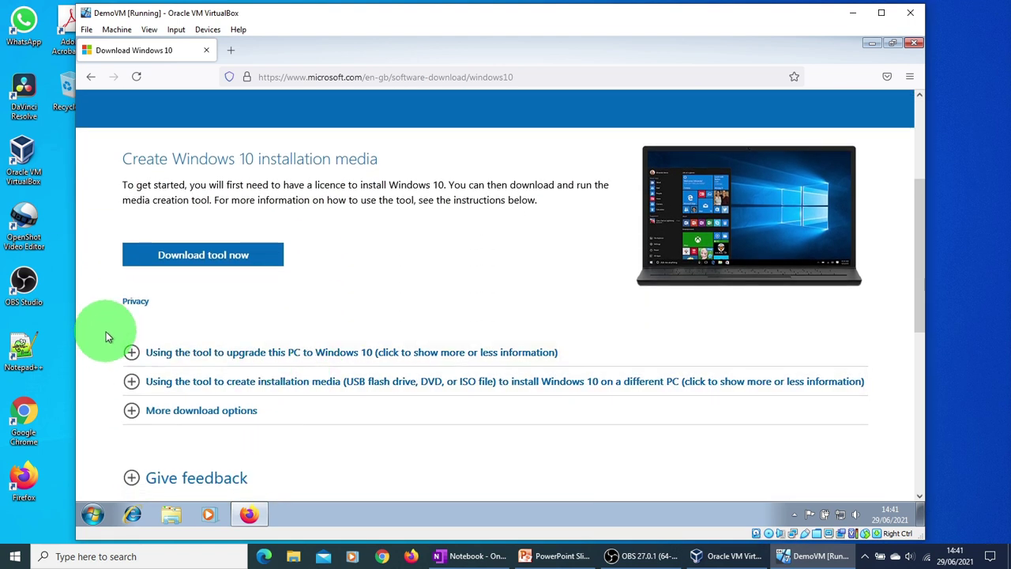
click(132, 354)
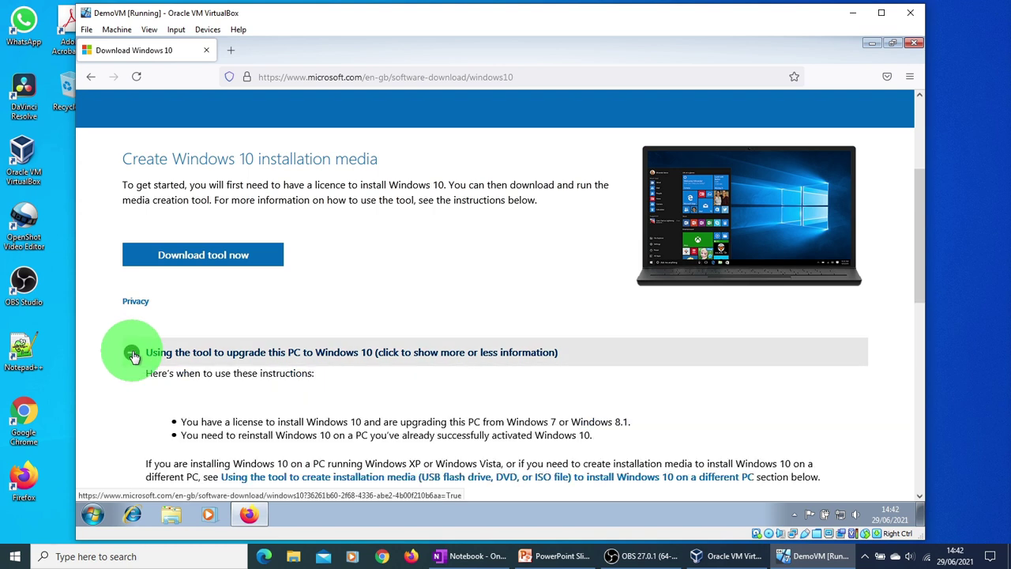
scroll(203, 336, down, 3)
click(132, 225)
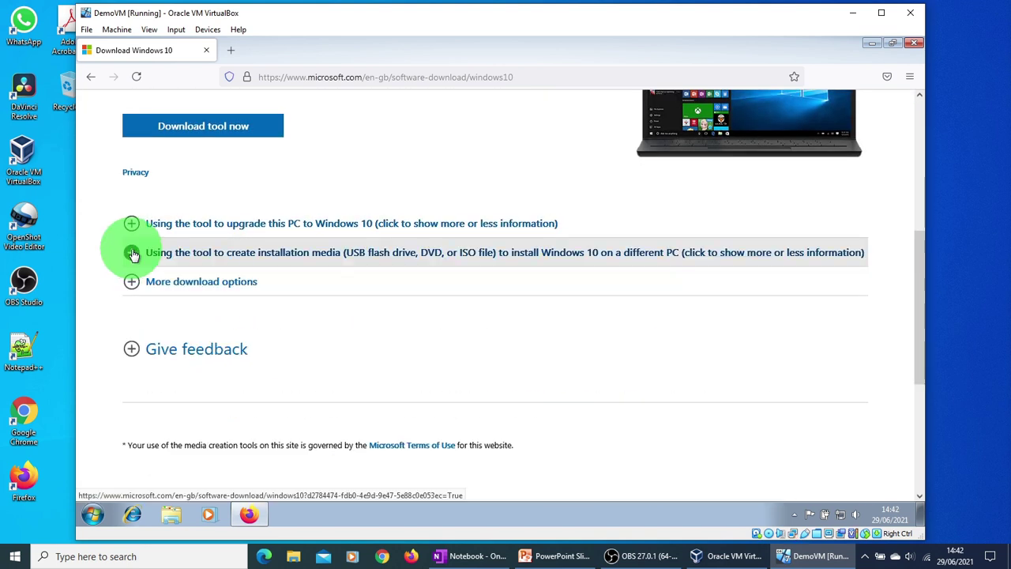
click(132, 252)
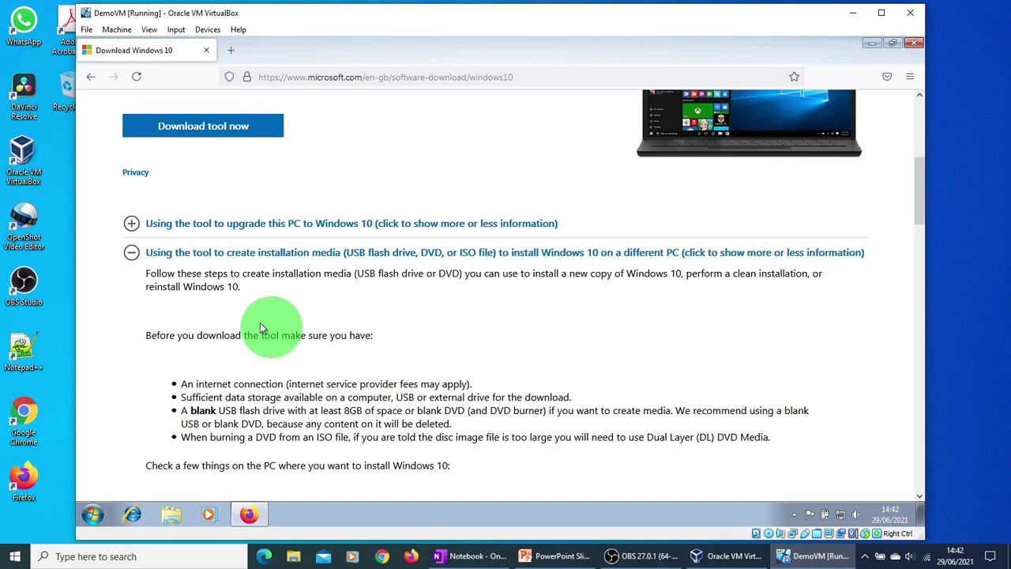
click(137, 257)
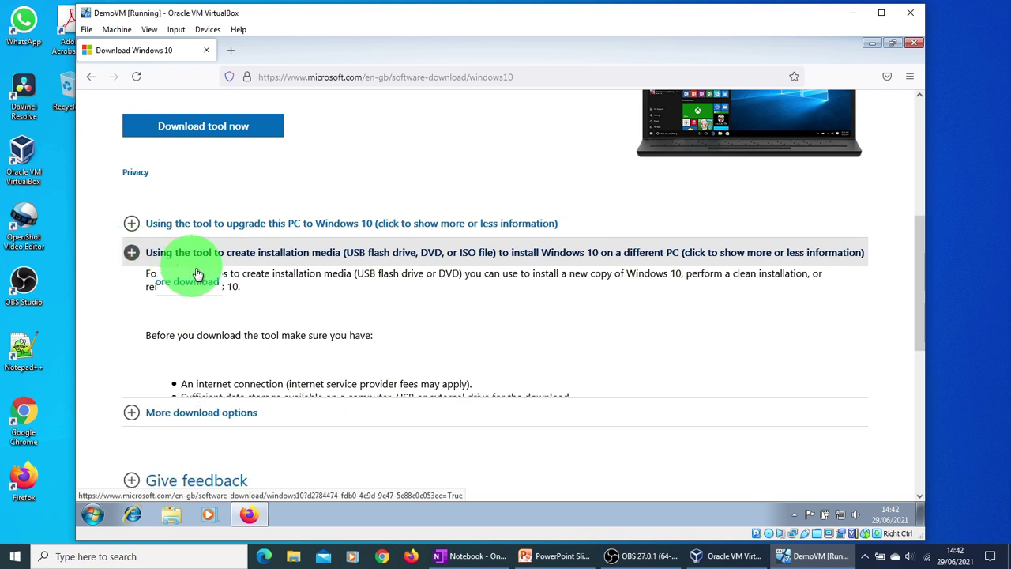
scroll(301, 350, up, 2)
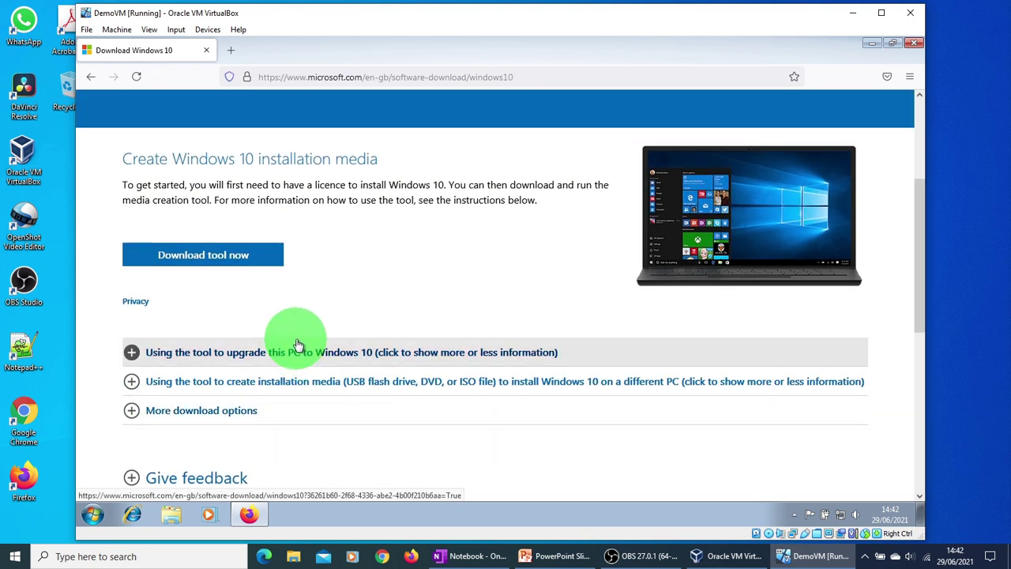
Save MediaCreationTool21H1.exe (18.6 MB) and open its Downloads folder from Firefox's downloads list.
click(224, 267)
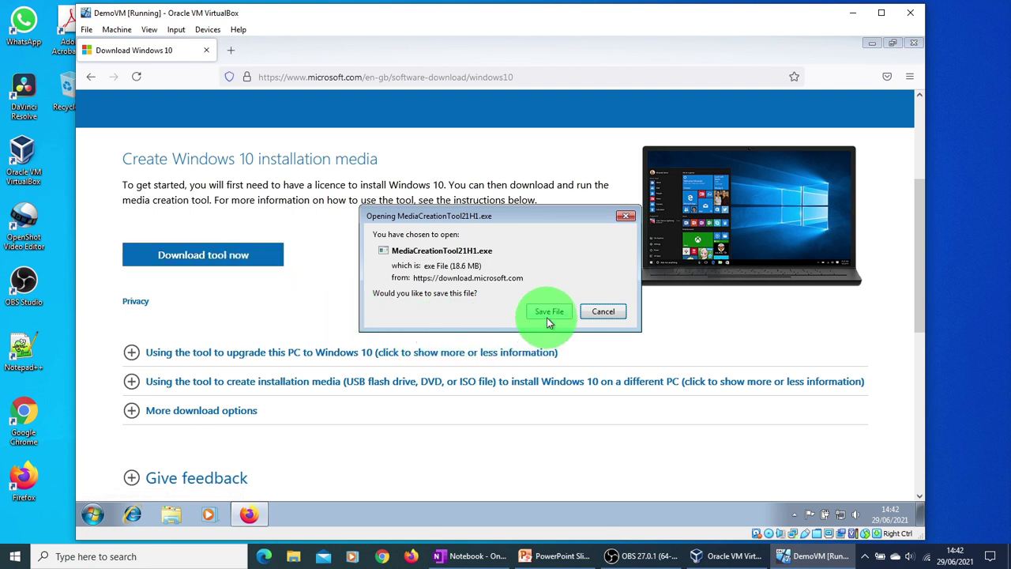
click(546, 315)
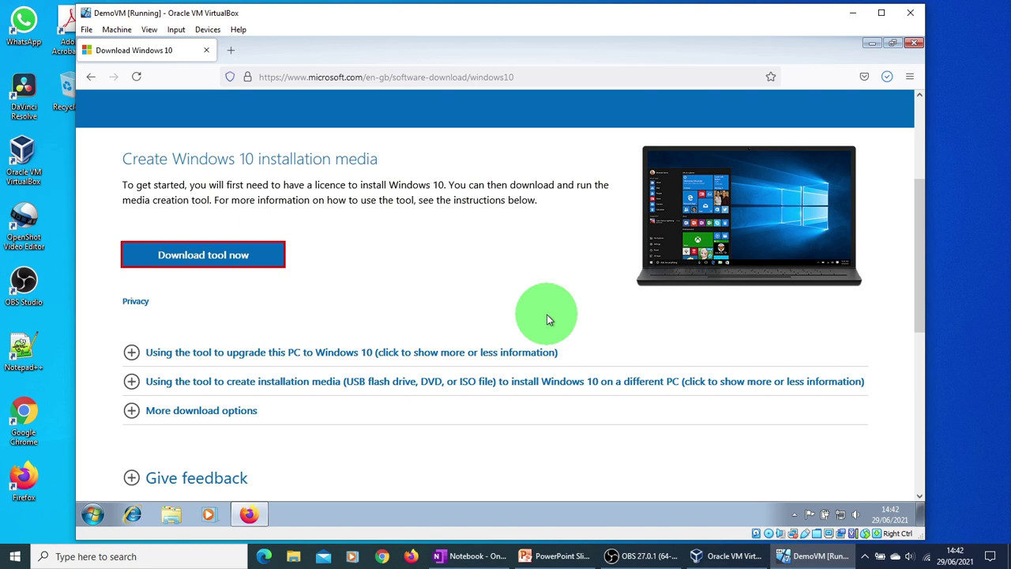
click(887, 76)
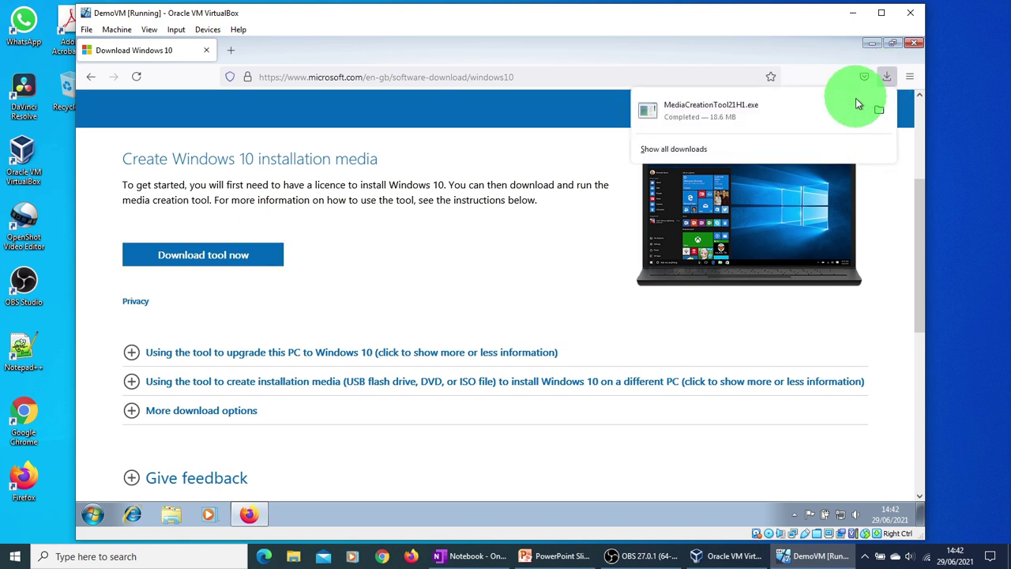
click(878, 109)
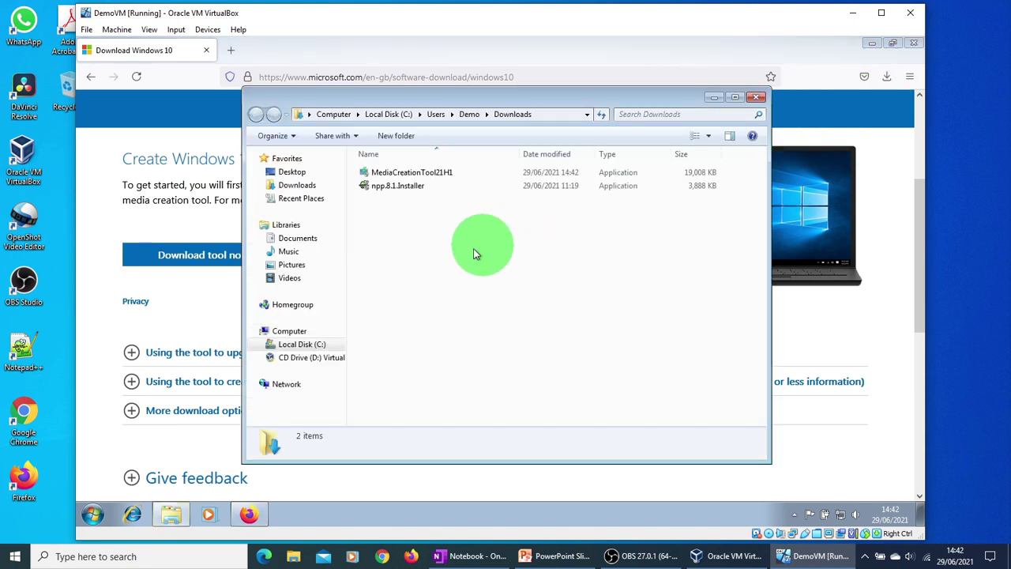
Close Firefox, keeping the Downloads folder with MediaCreationTool21H1 open.
click(210, 51)
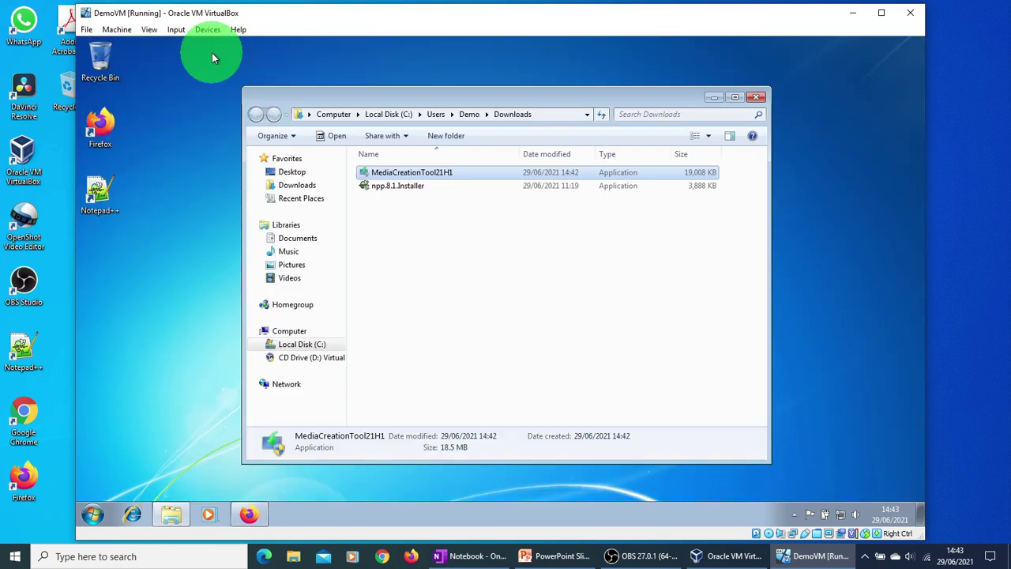
Launch MediaCreationTool21H1 and approve the User Account Control prompt.
double_click(410, 173)
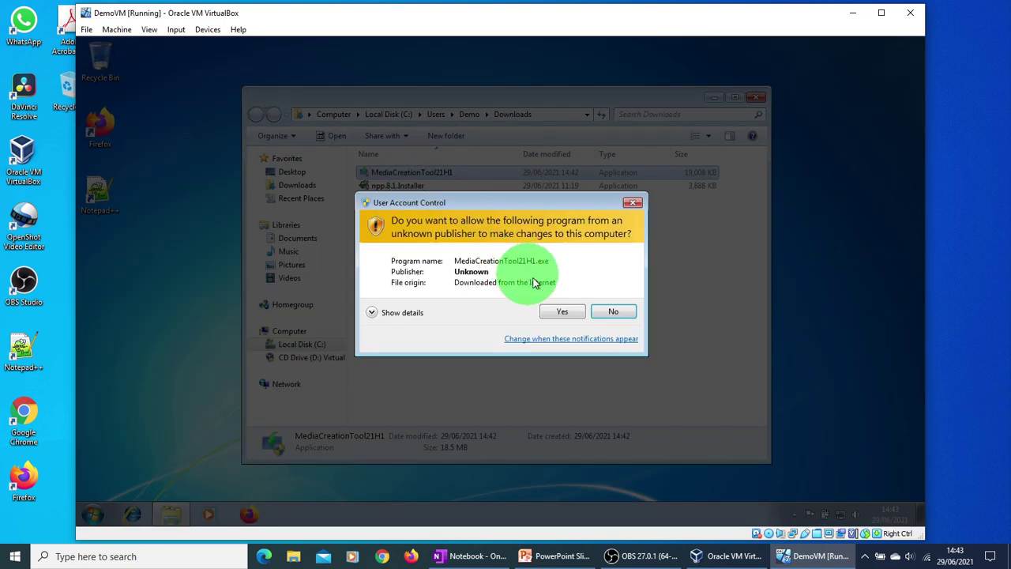
click(559, 311)
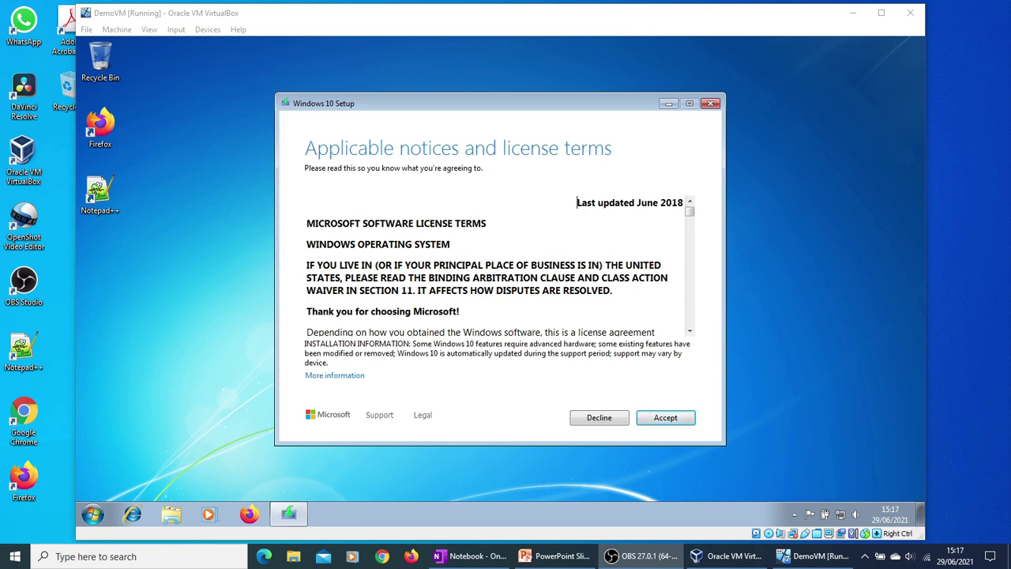
Accept the Windows 10 Setup license terms inside the DemoVM.
click(411, 119)
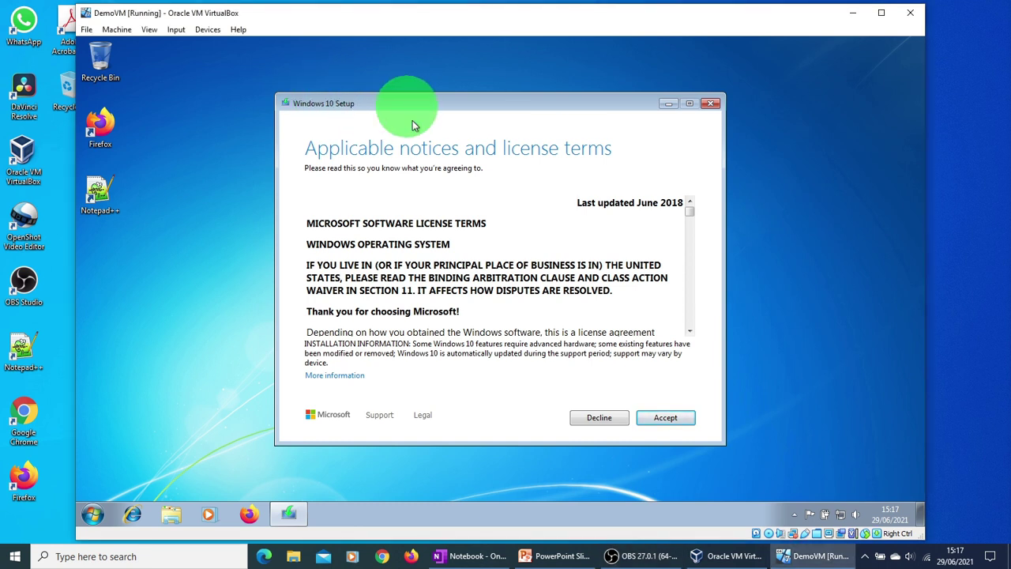
click(674, 417)
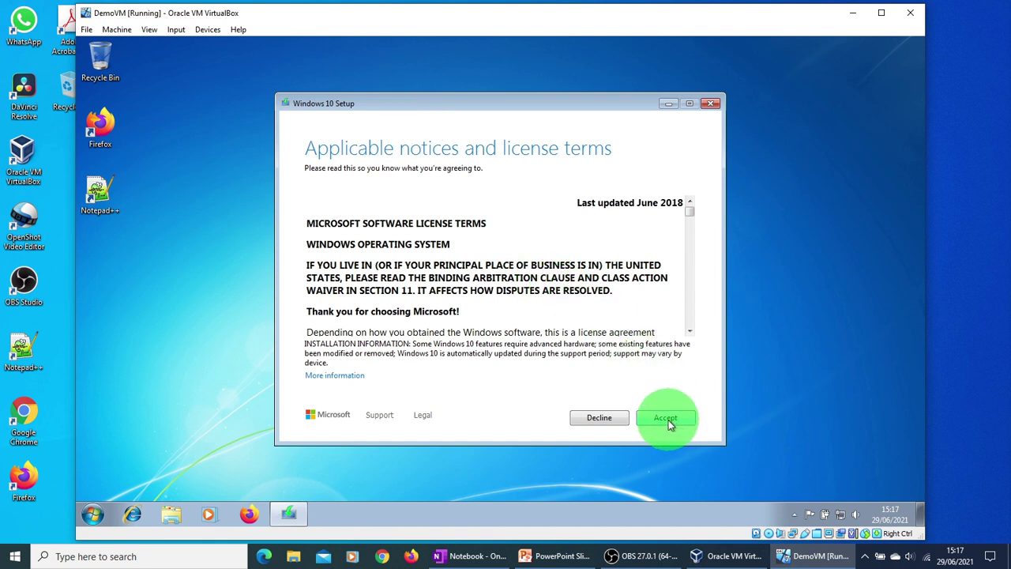
click(669, 421)
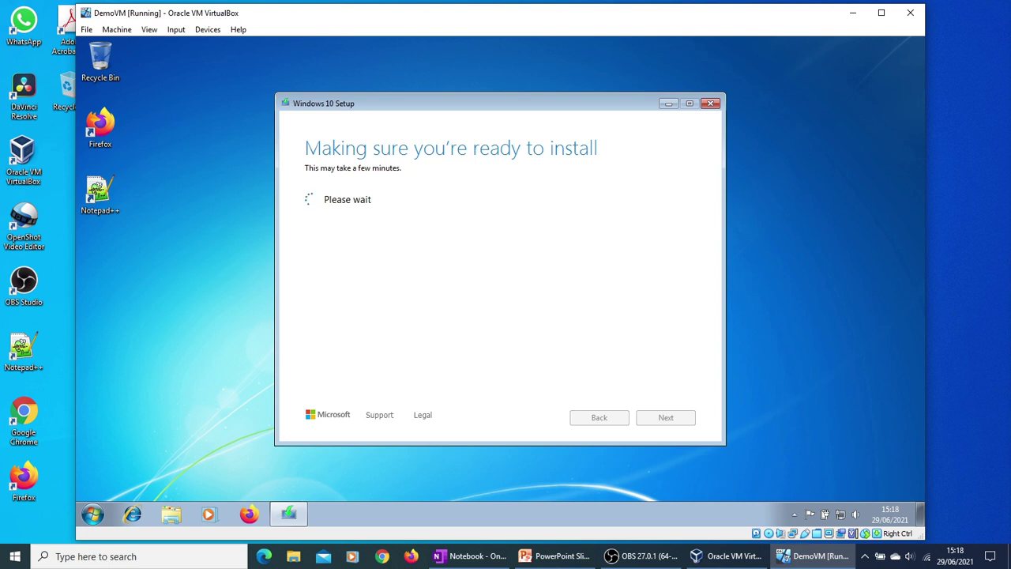
Install Windows 10 Pro with 'Keep personal files and apps' selected.
key(alt+Tab)
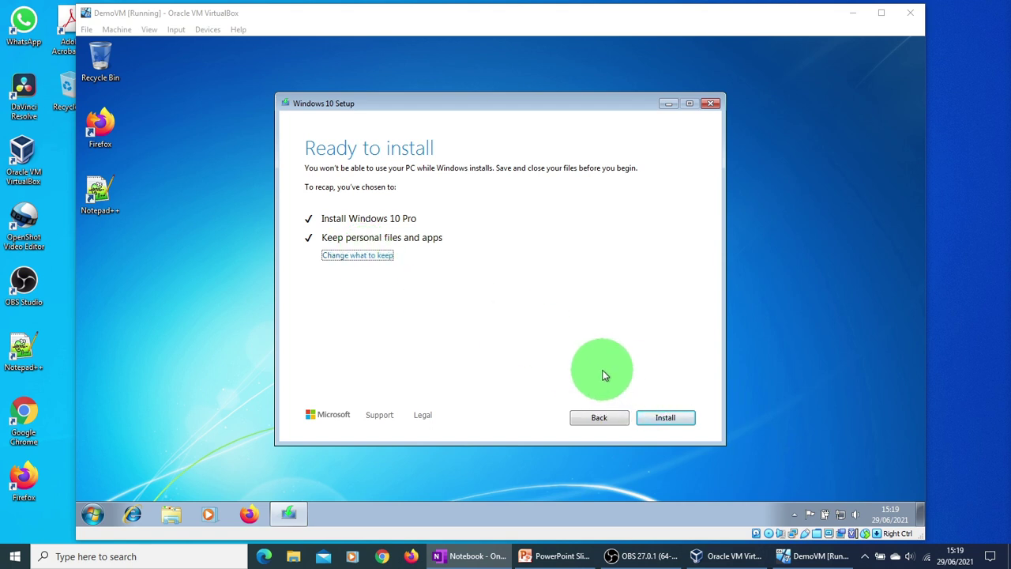
click(672, 417)
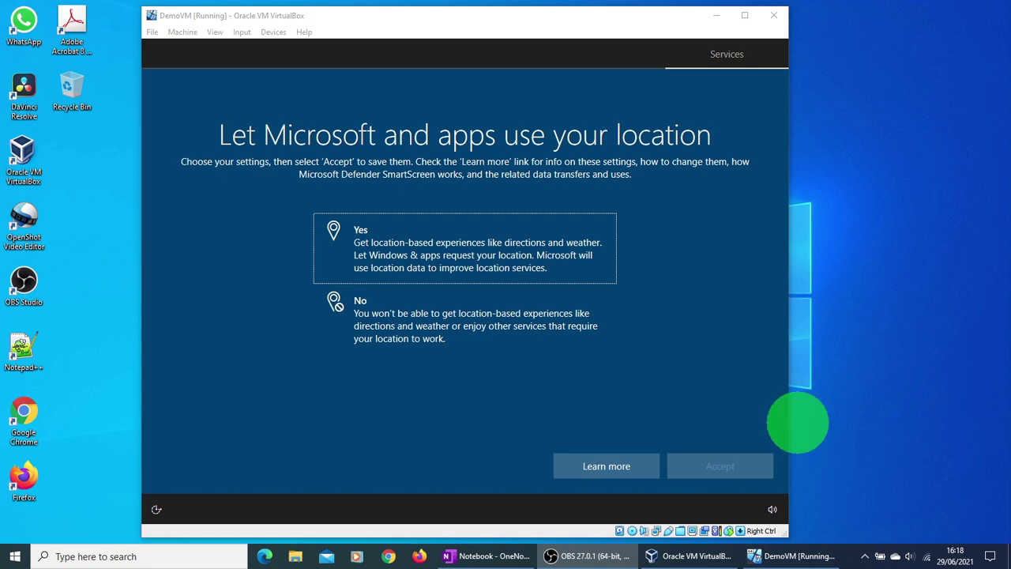
Decline location and Find my device, and choose to send only required diagnostic data.
click(445, 339)
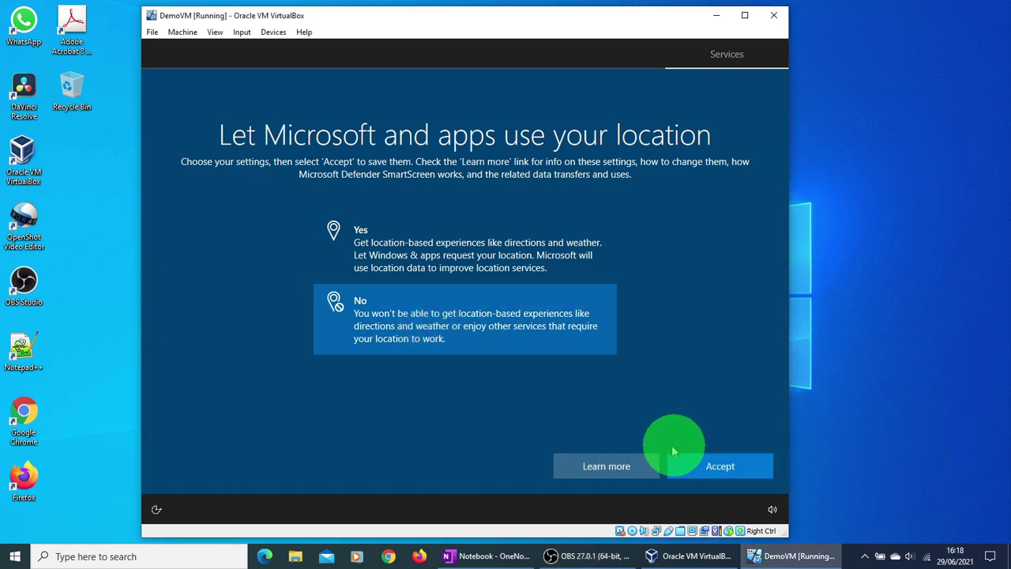
click(719, 467)
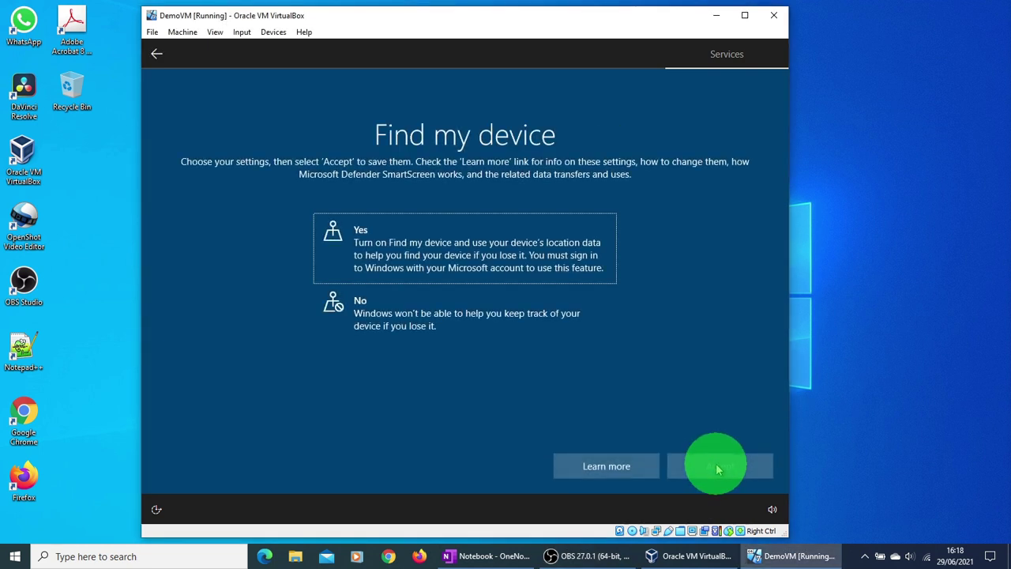
click(384, 306)
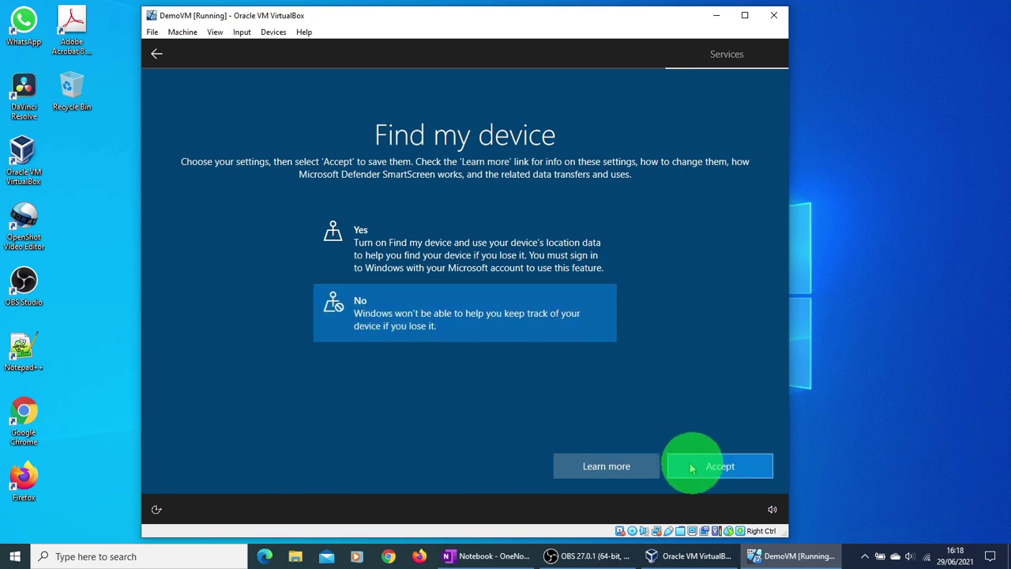
click(714, 467)
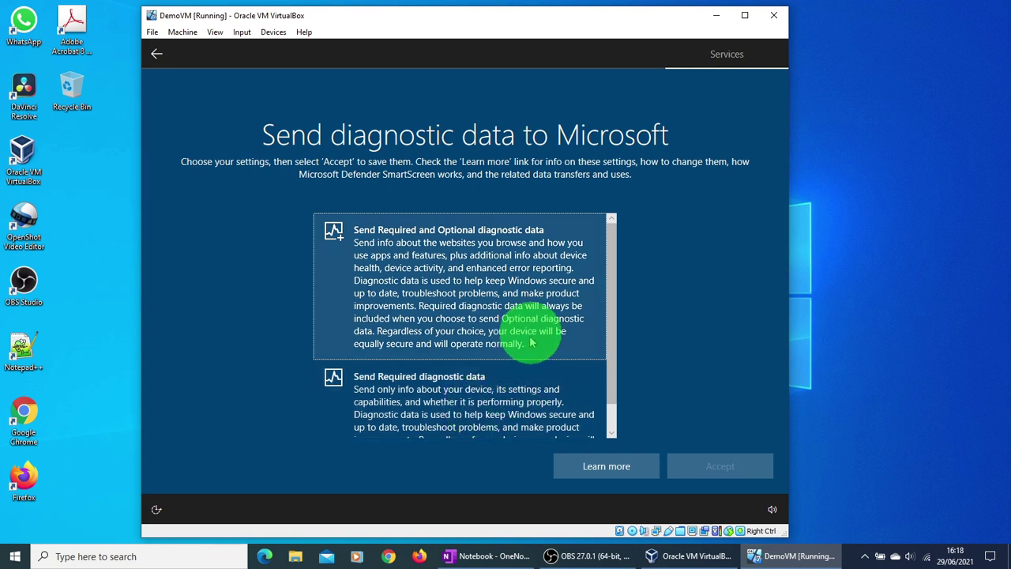
click(542, 416)
click(707, 465)
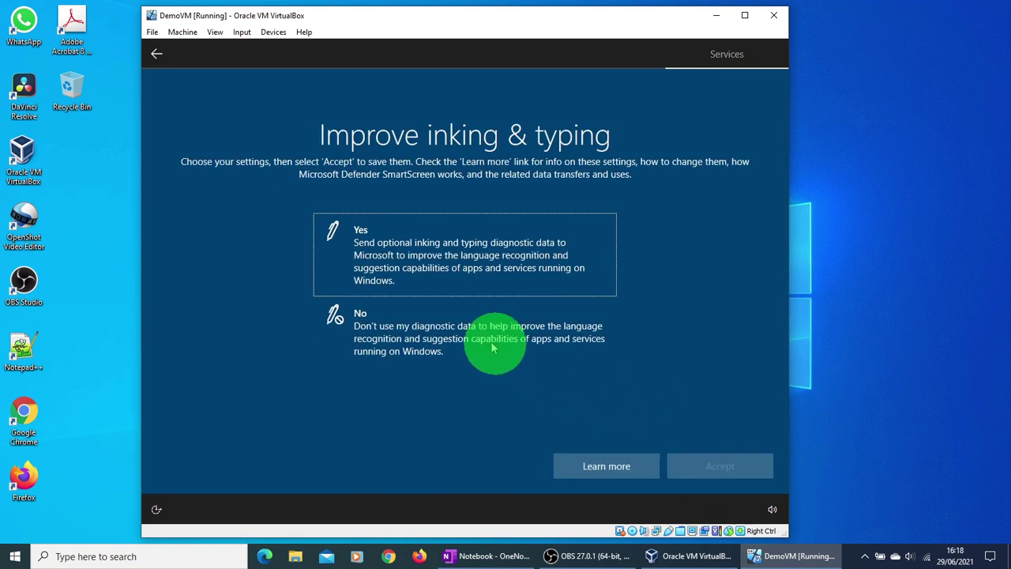
Decline inking and typing data, tailored experiences and the advertising ID.
click(466, 338)
click(717, 467)
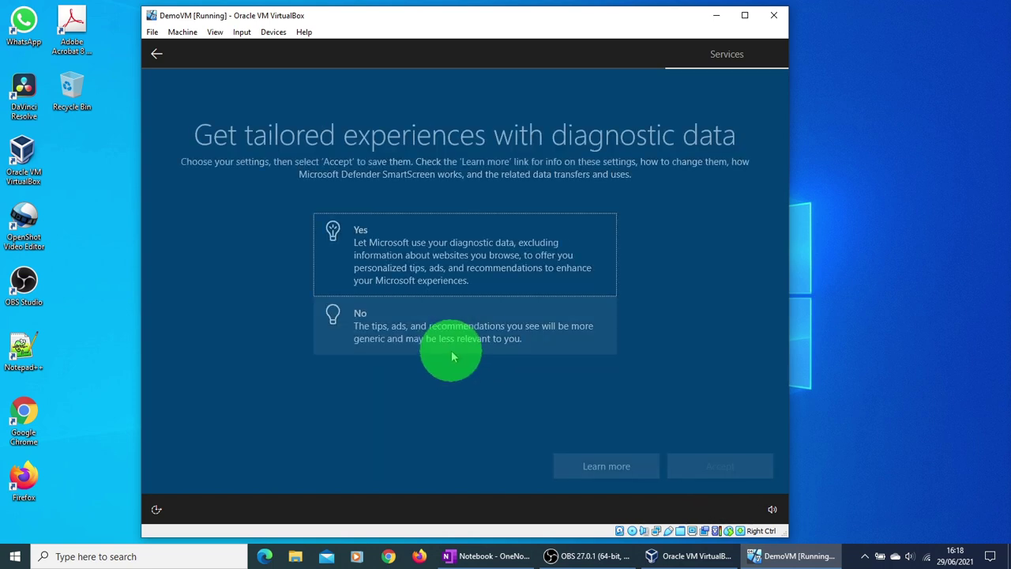
click(443, 347)
click(726, 474)
click(455, 331)
click(711, 464)
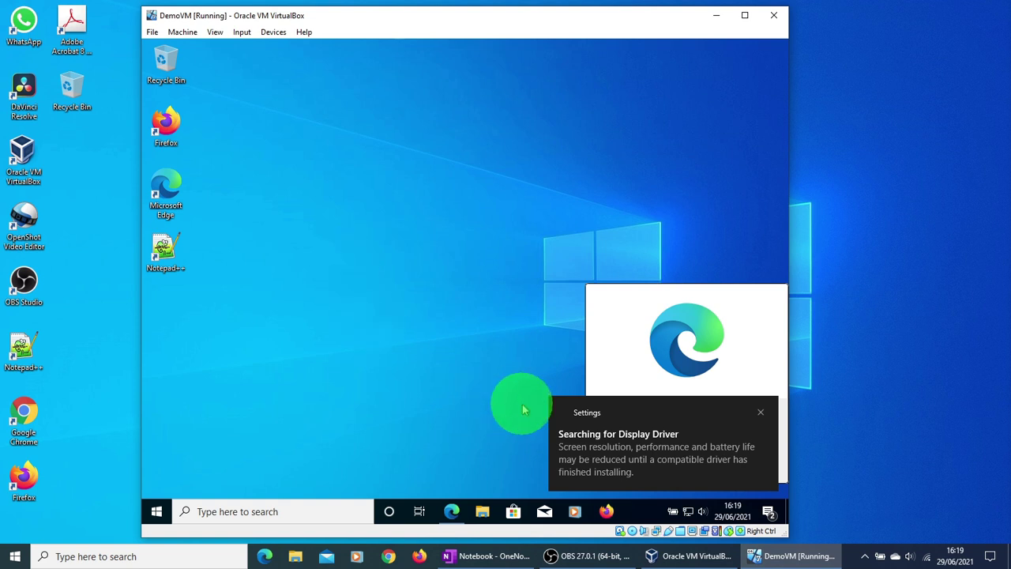
Close the display driver and diagnostic data toasts, and choose Maybe later on Edge.
click(763, 415)
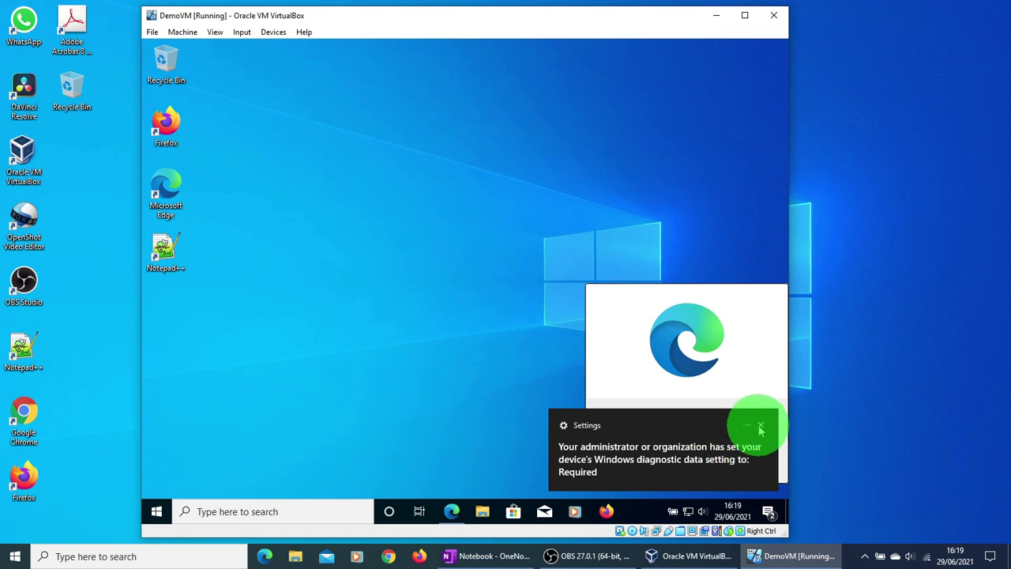
click(764, 425)
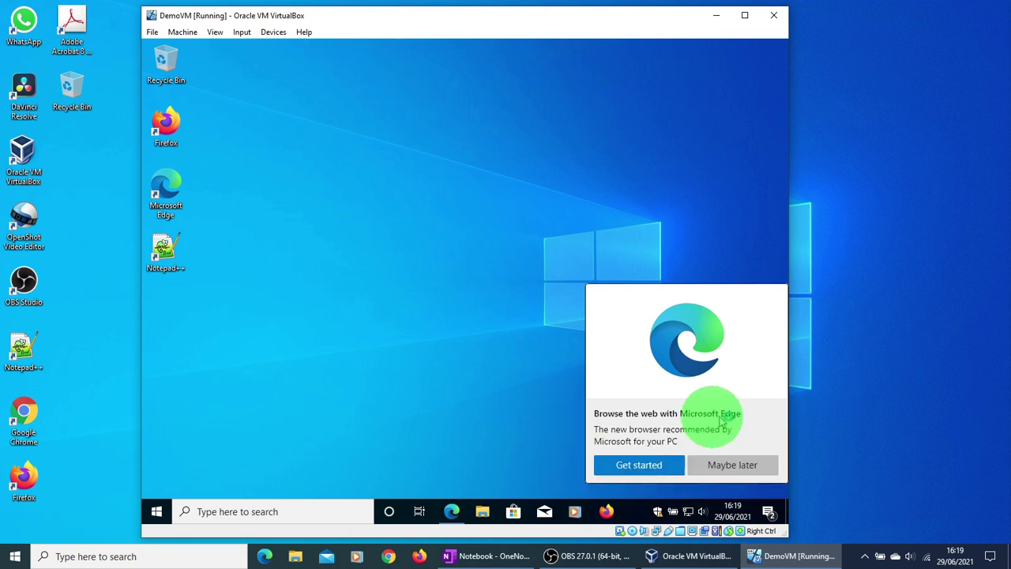
click(716, 466)
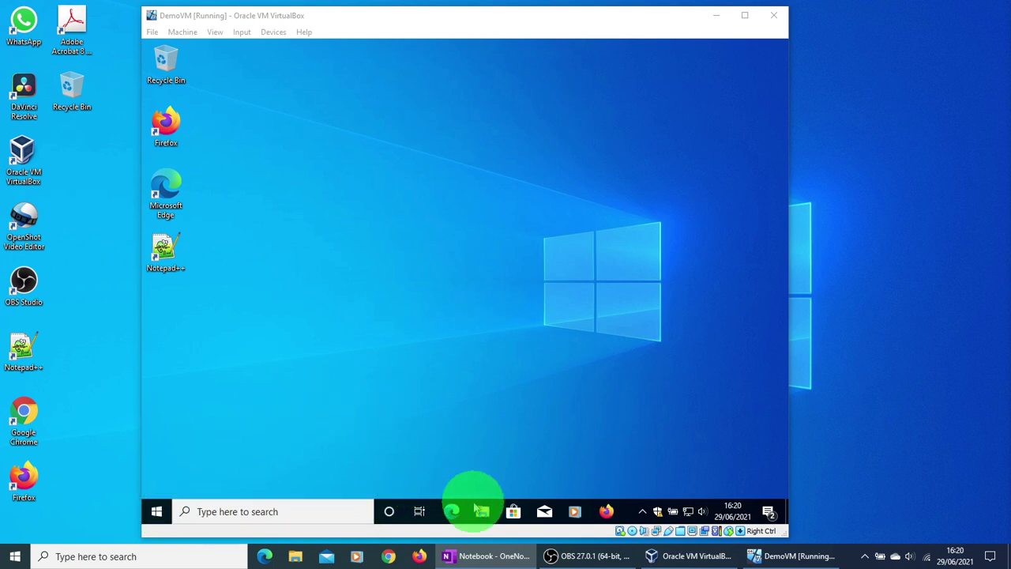
Check This PC's properties show Windows 10 Pro 21H1, build 19043.928, then close About.
click(483, 512)
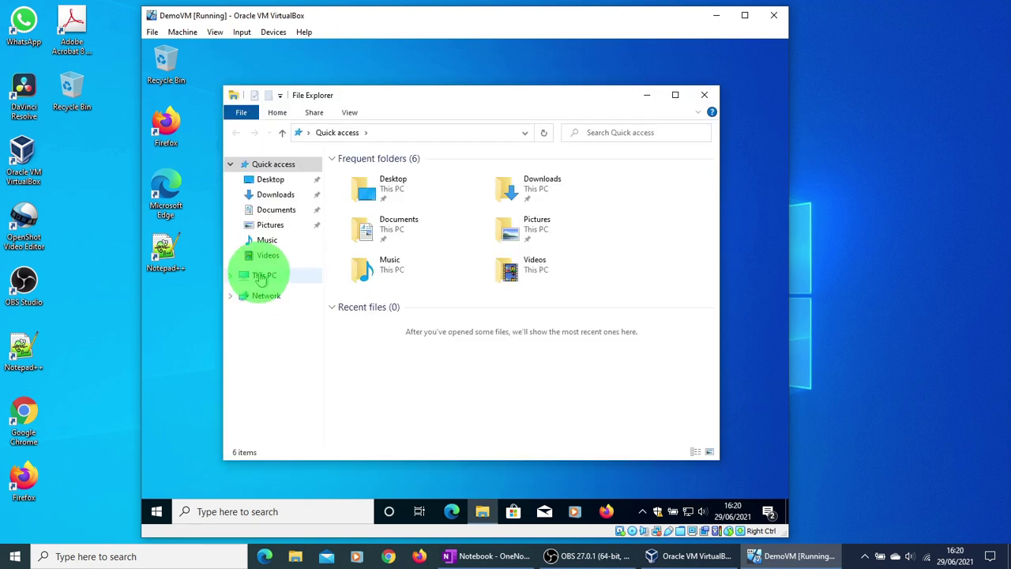
click(262, 280)
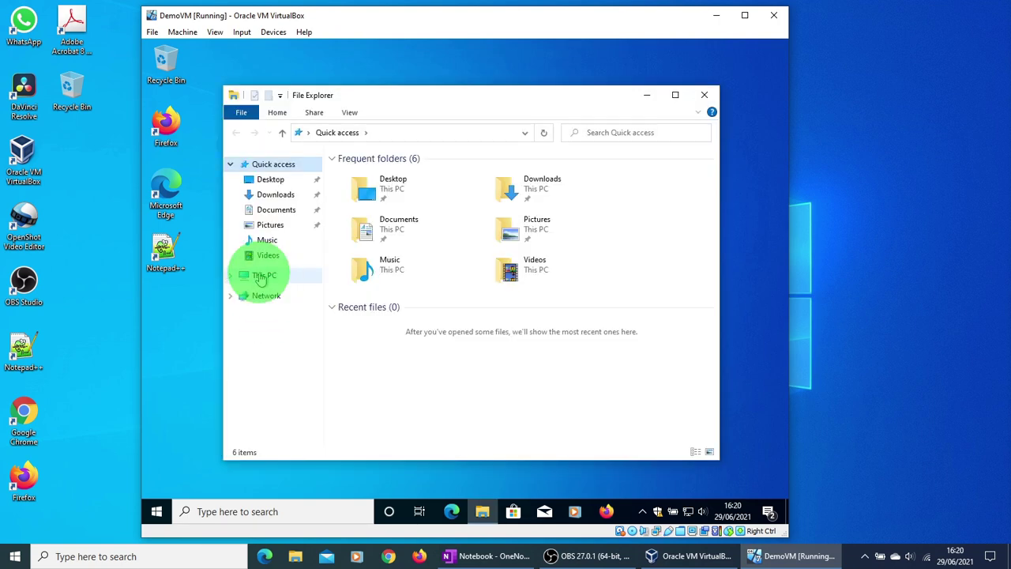
right_click(262, 280)
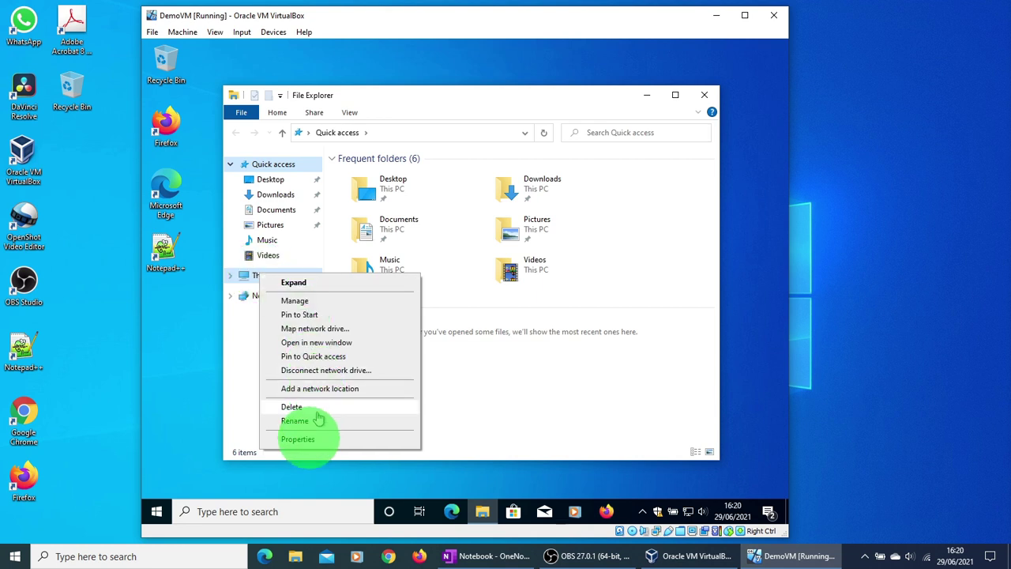
click(298, 440)
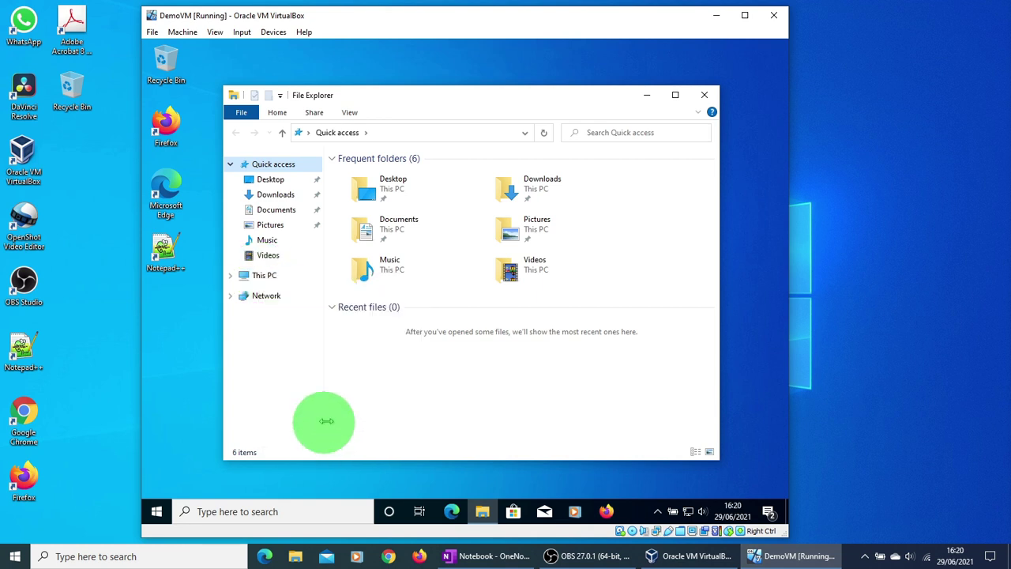
scroll(594, 302, down, 2)
scroll(594, 302, down, 2)
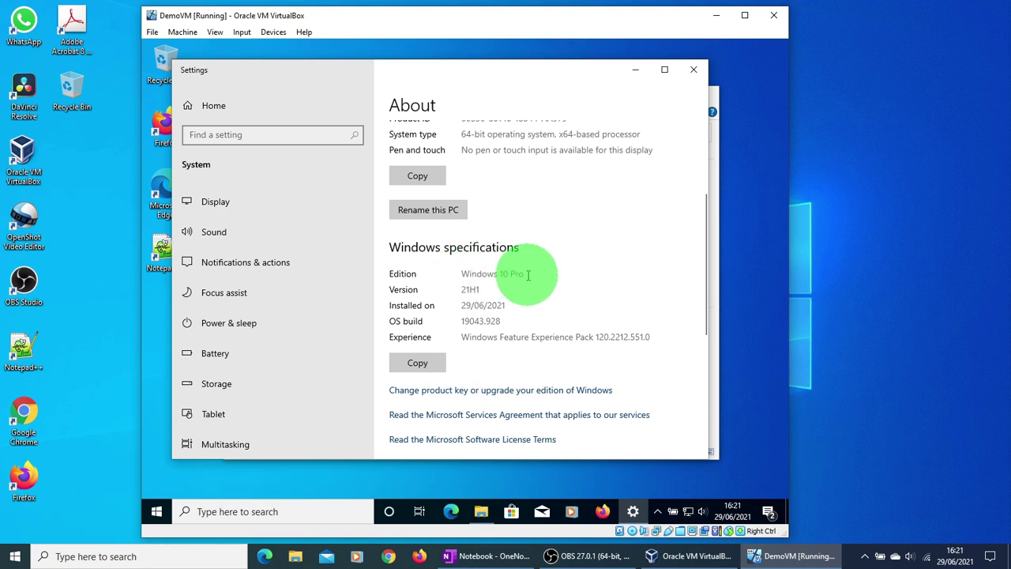
click(693, 70)
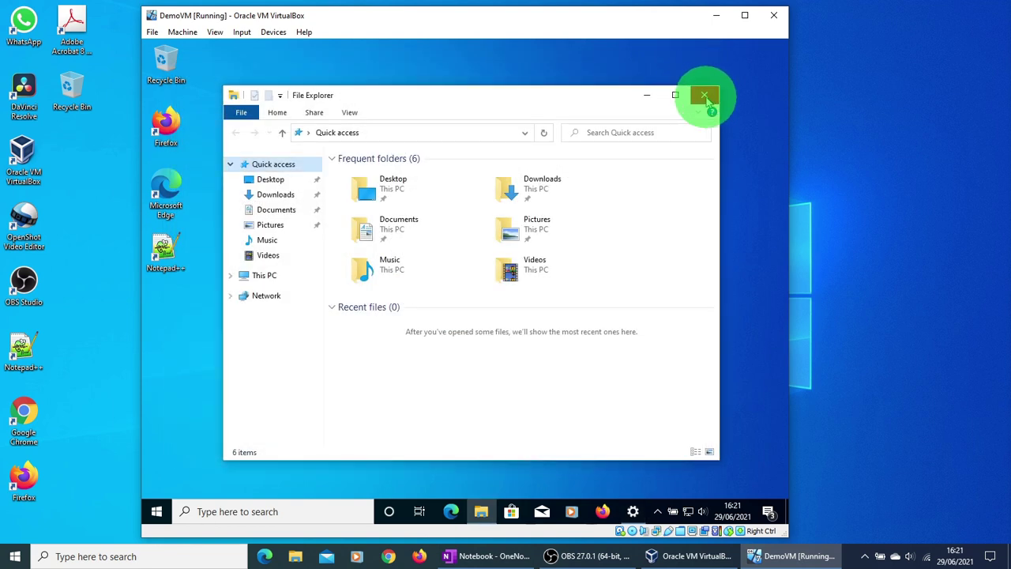
Close File Explorer and go to Update & Security in Windows Settings via Start.
click(704, 96)
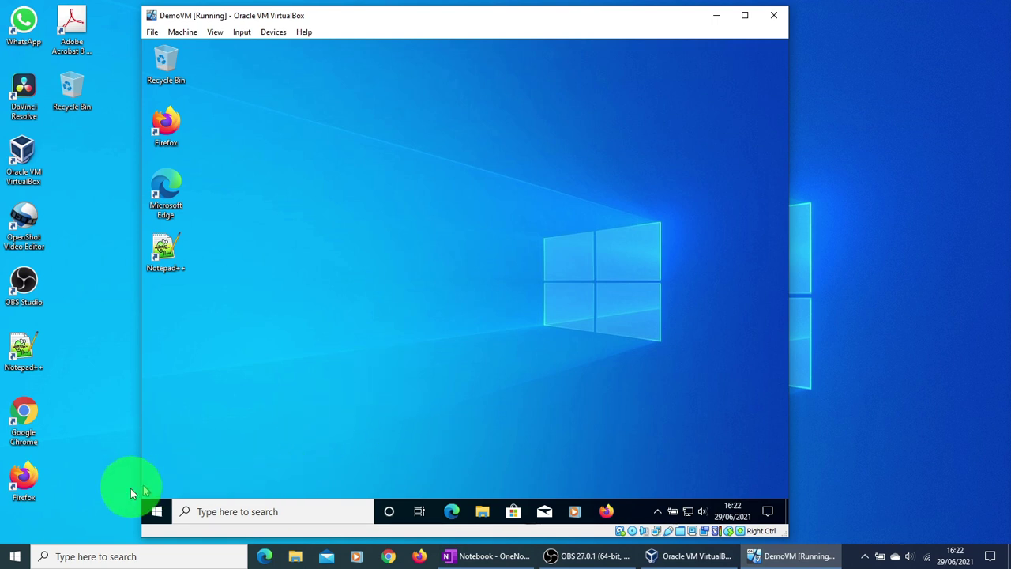
click(156, 514)
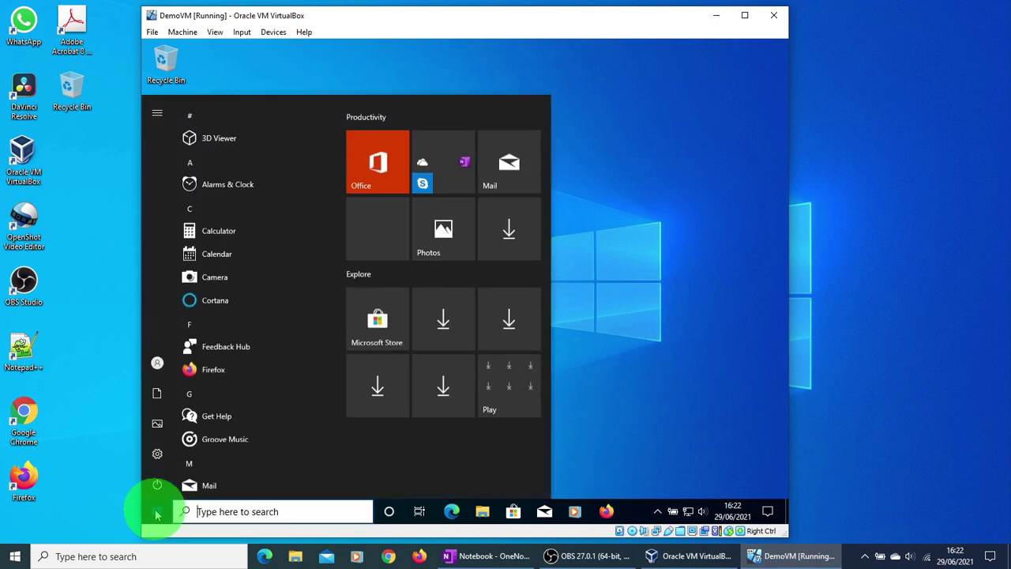
mouse_move(157, 453)
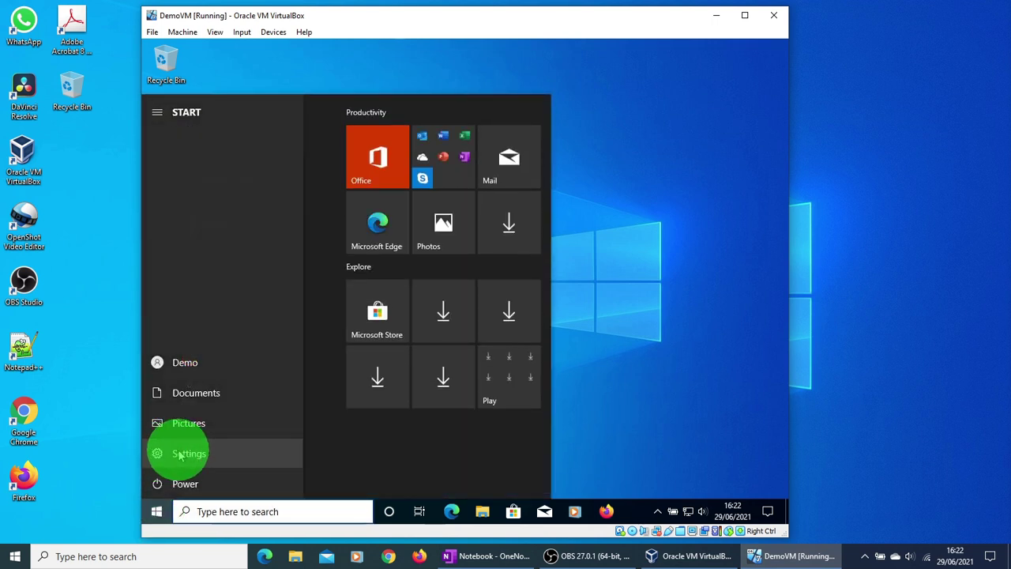
click(235, 454)
scroll(403, 350, down, 3)
click(249, 419)
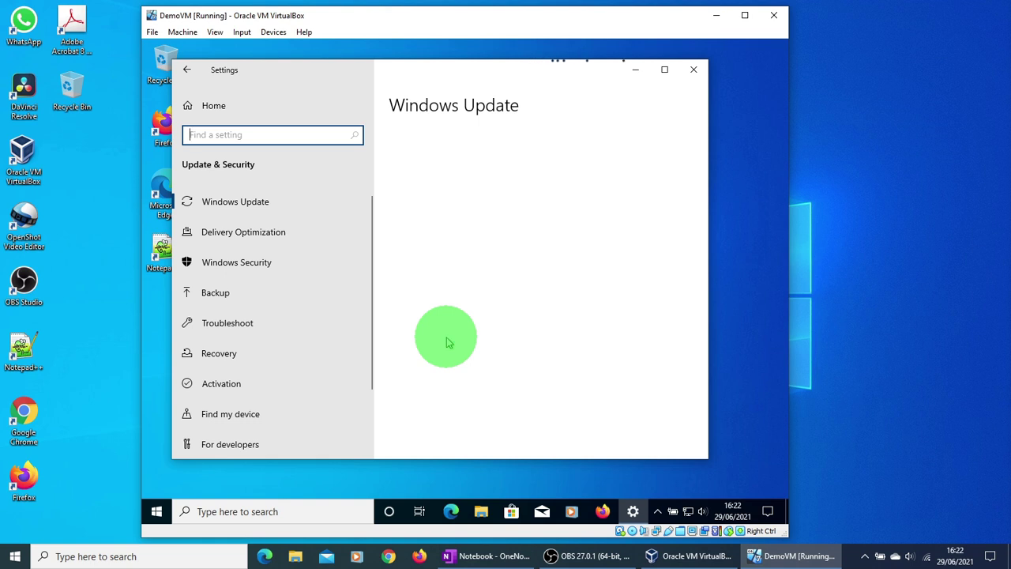
Show the Activation page: Windows 10 Pro activated with a digital license.
click(219, 390)
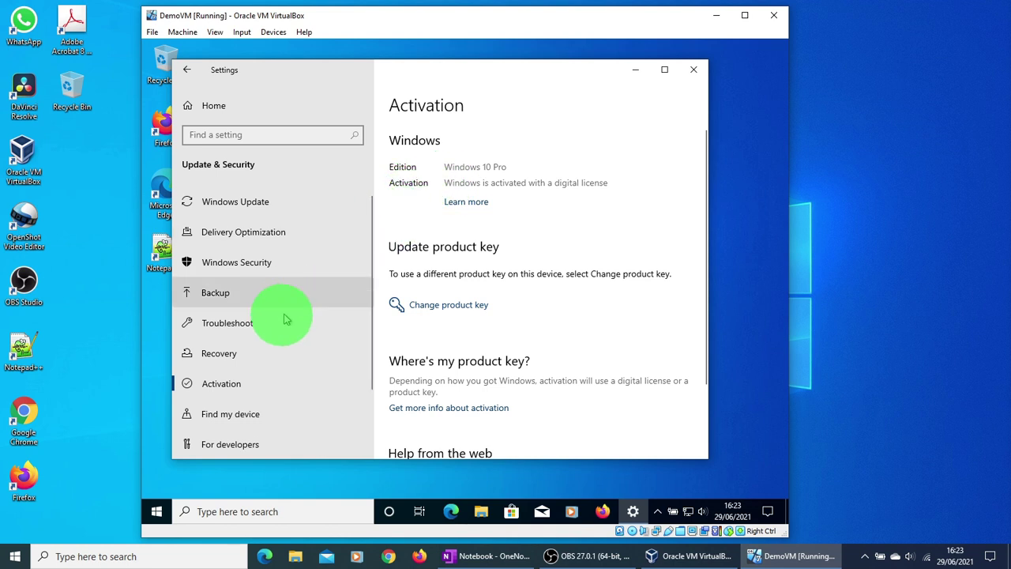
Open the Recovery page in Update & Security to see the go-back option.
click(221, 356)
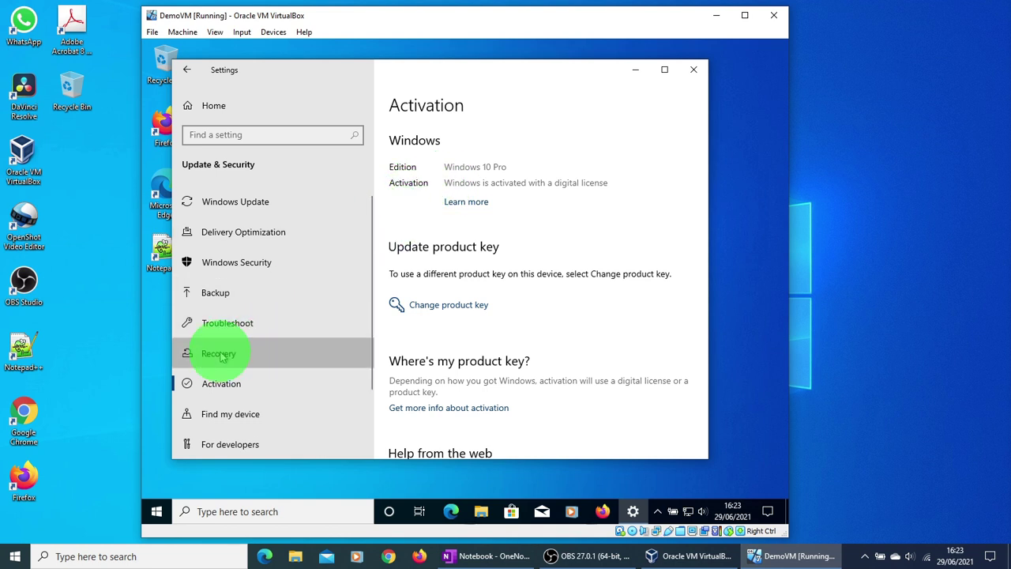